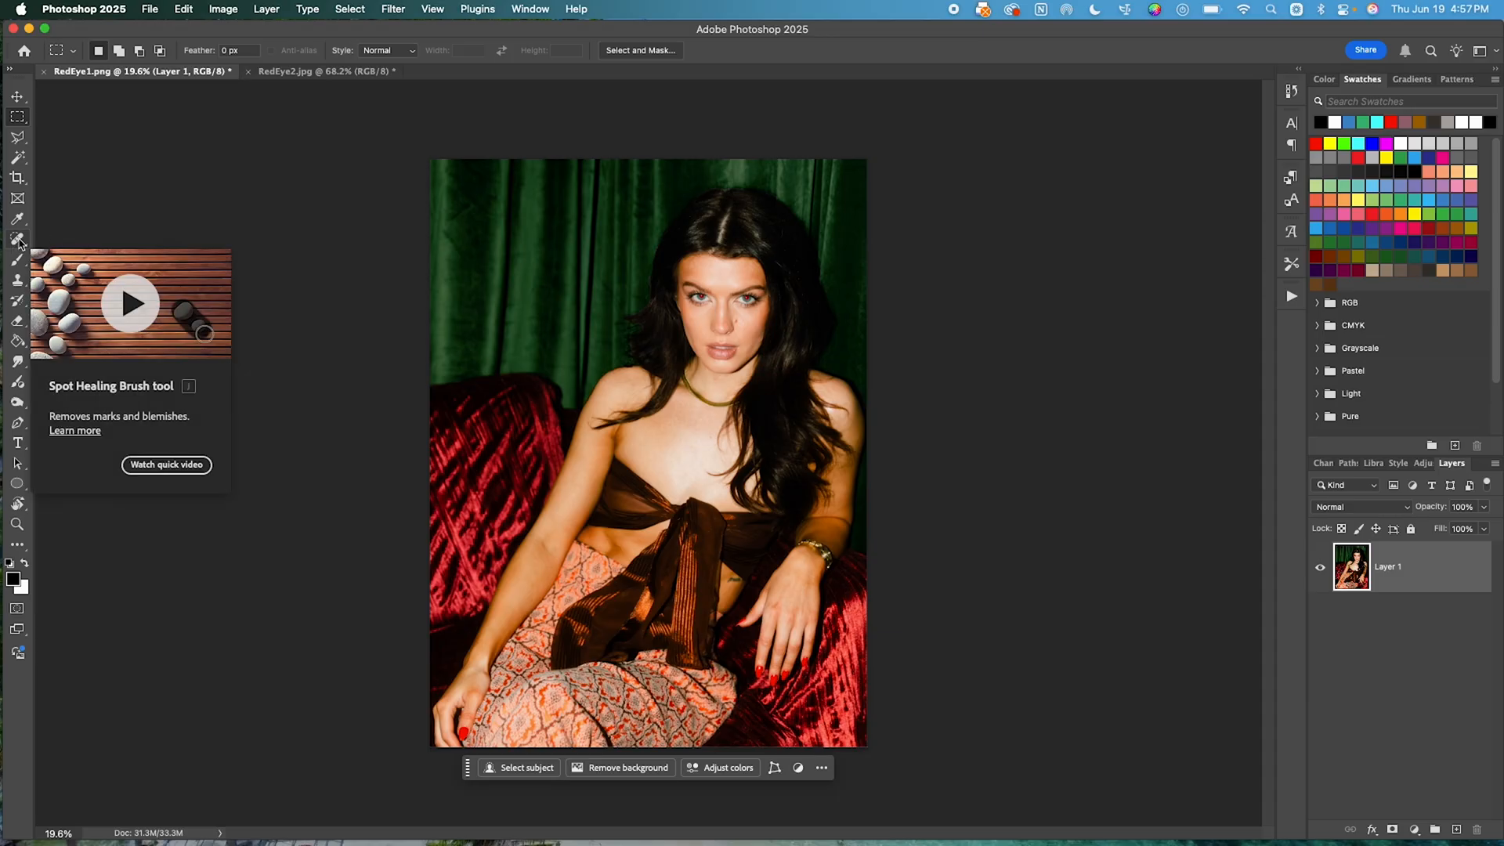
Activate the Red Eye tool and set its Darken Amount to 100%.
left_click(20, 243)
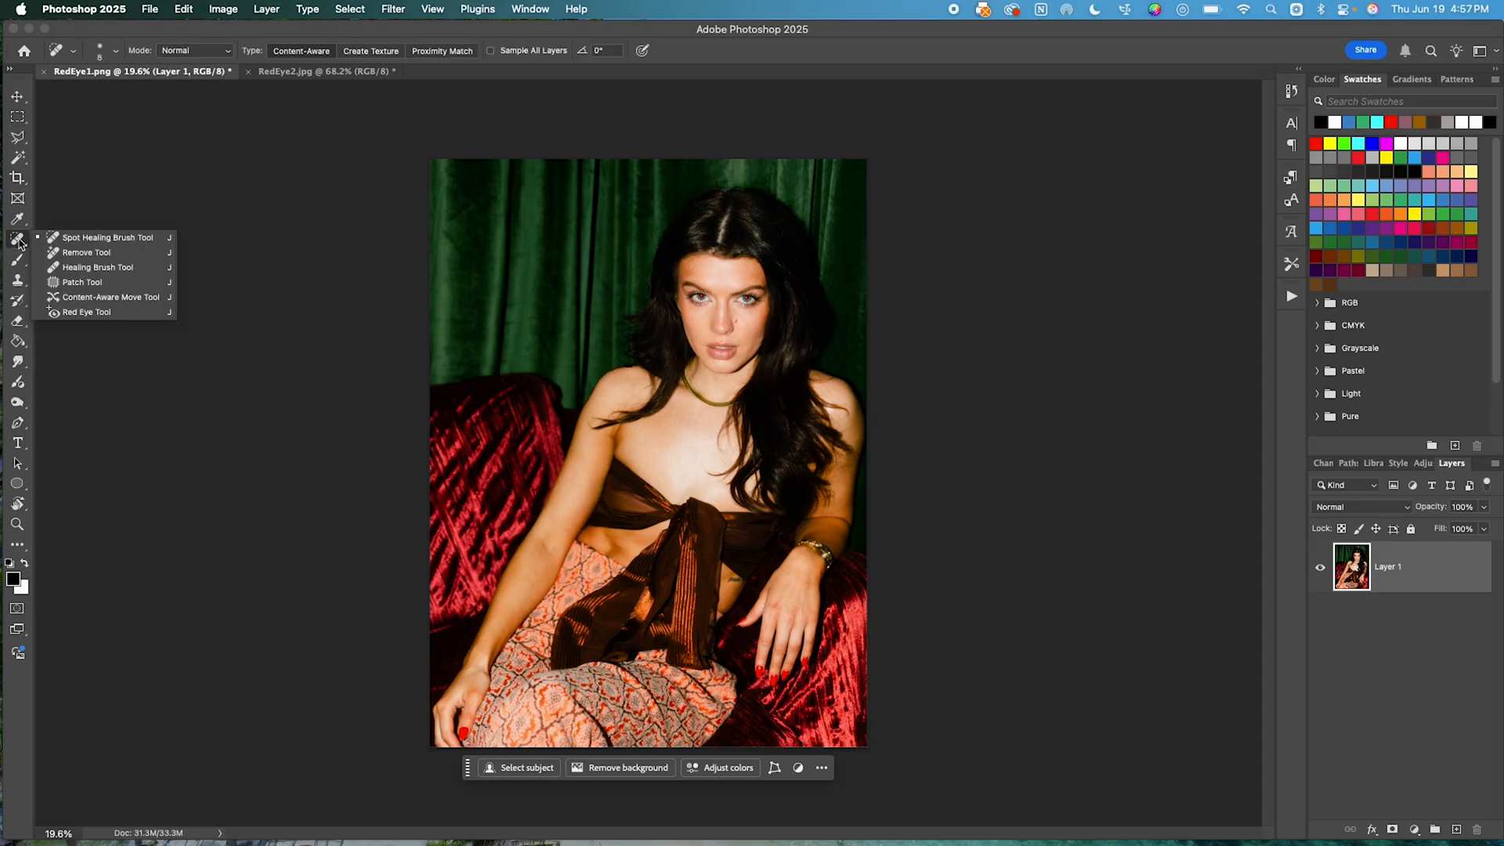
left_click(109, 313)
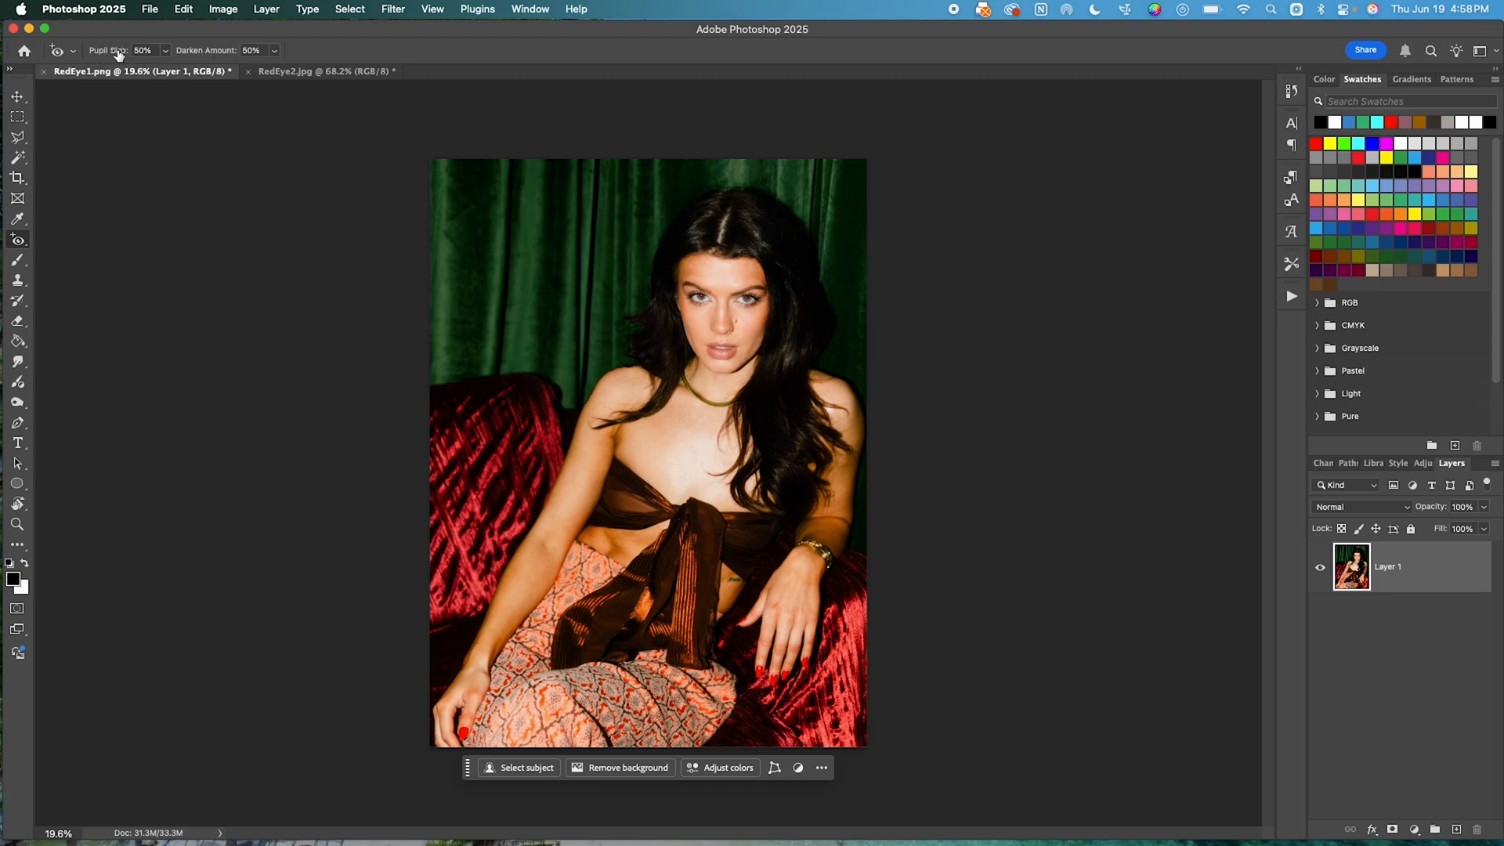
left_click(256, 52)
type("1")
type("00")
key("Return")
Set the Red Eye tool's Darken Amount to 50%.
left_click(142, 50)
left_click(246, 51)
type("50")
key("Return")
Try the Red Eye tool directly on each of the woman's pupils, and undo both corrections.
scroll(782, 284, "up", 5)
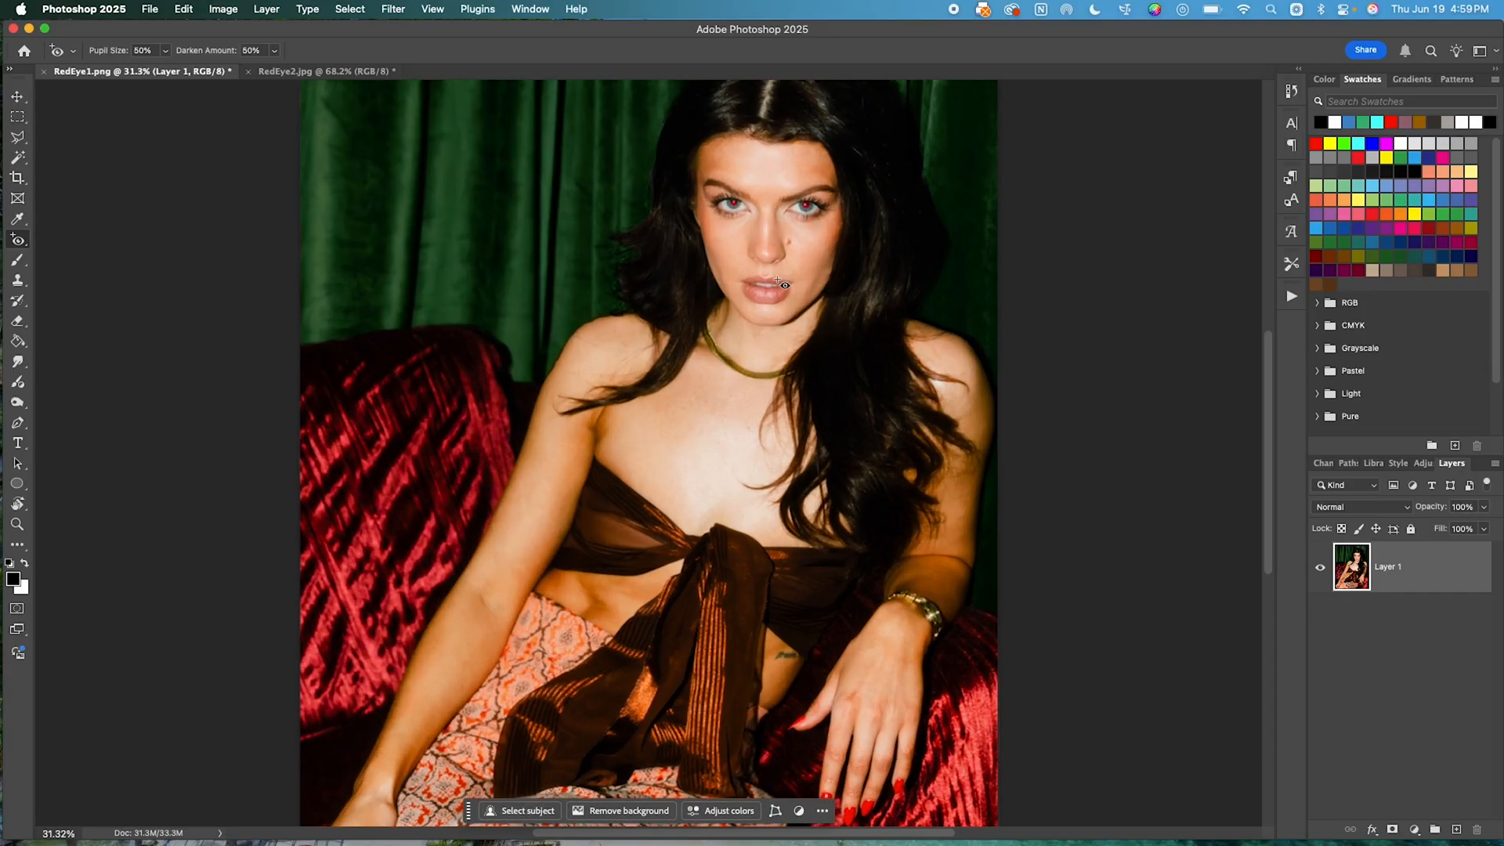
scroll(710, 413, "up", 5)
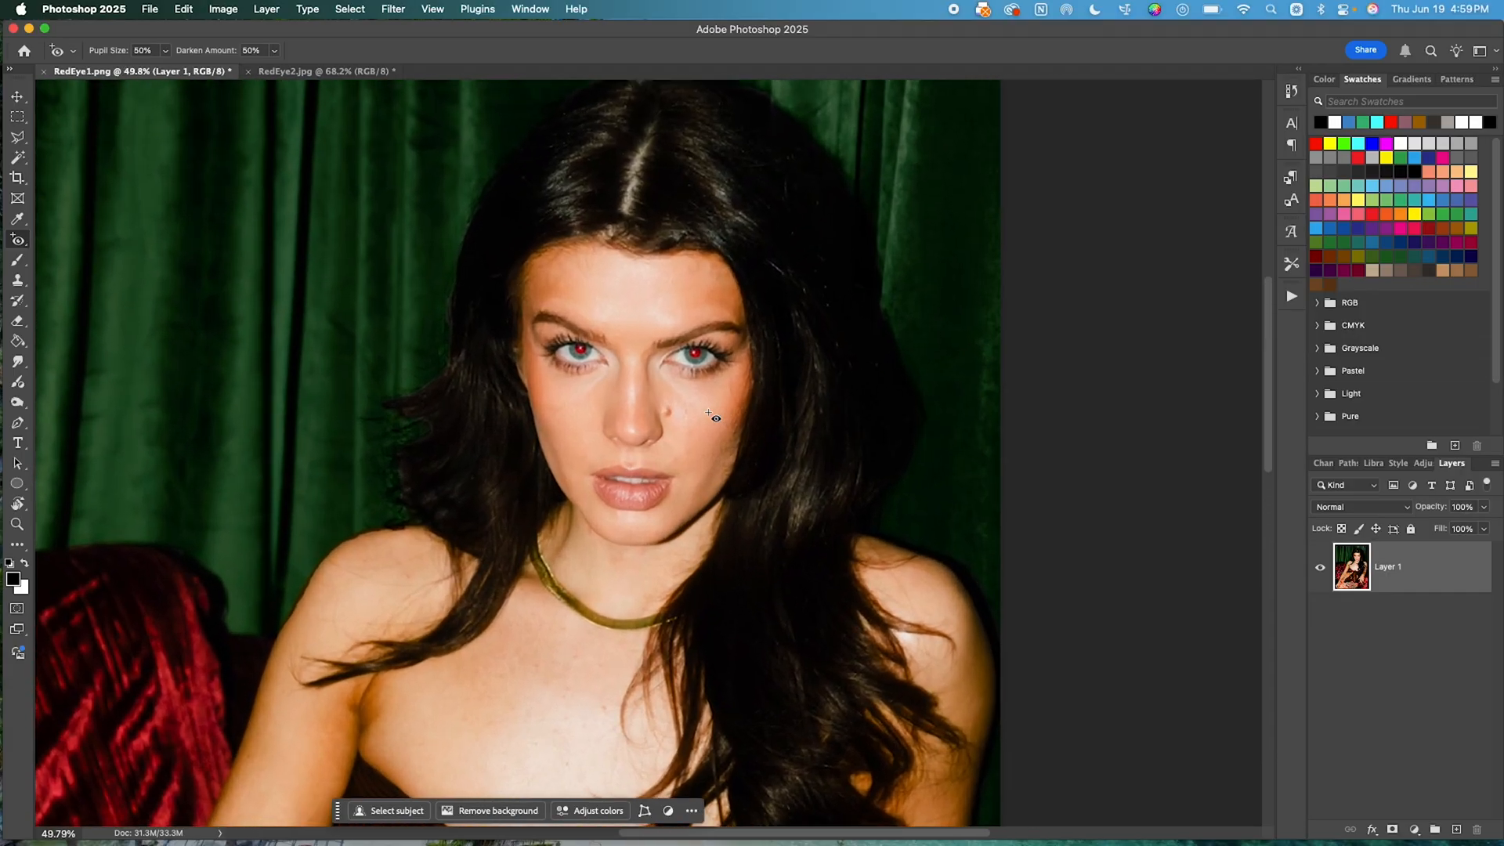
scroll(713, 417, "left", 3)
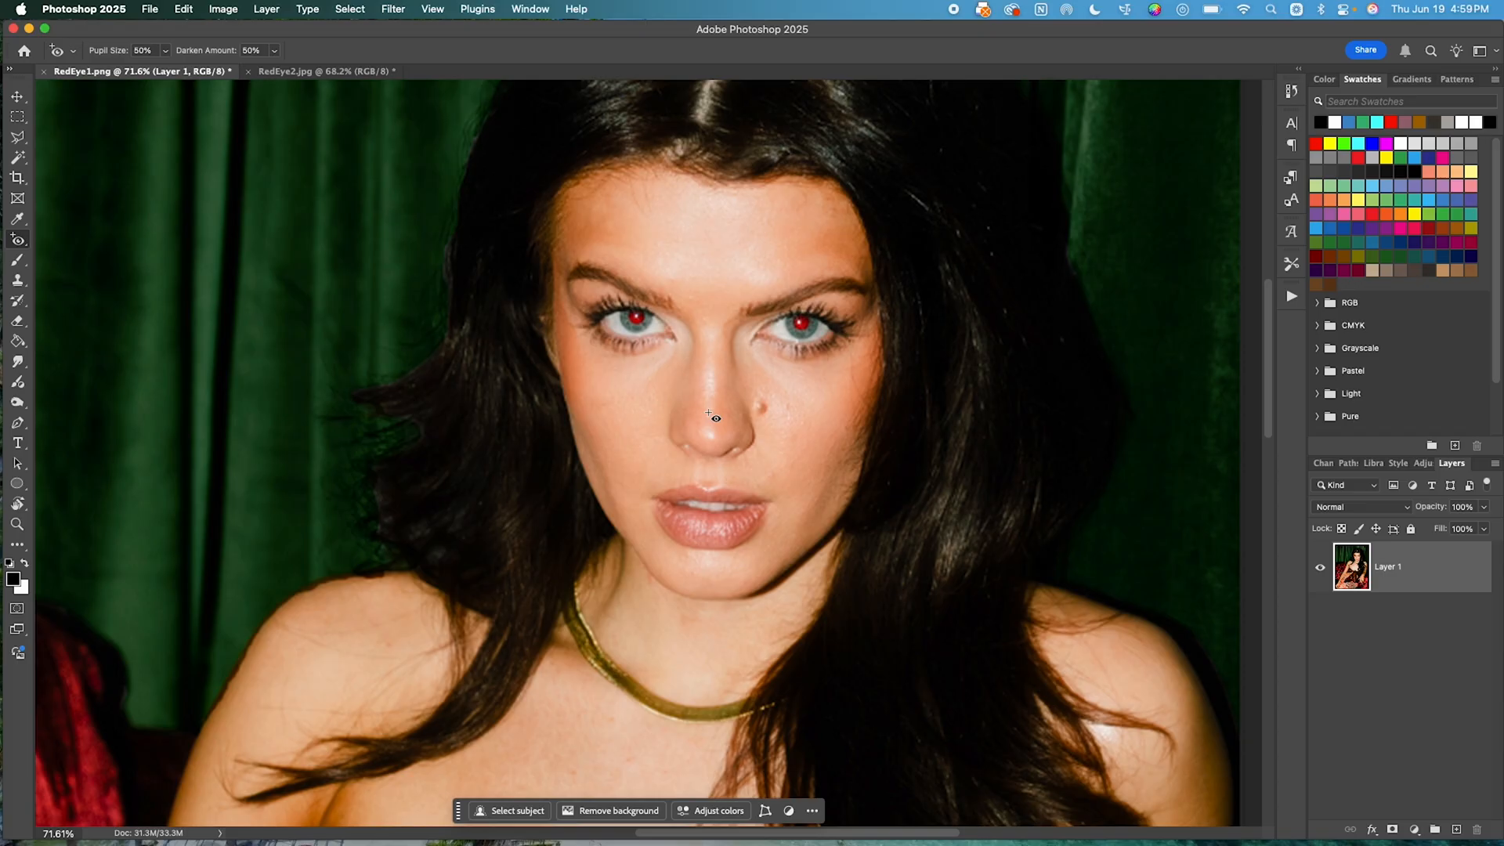
left_click(636, 320)
left_click(803, 328)
key("super+z")
key("super+z")
Try the Red Eye tool by framing the area around each of the woman's eyes, and undo both corrections.
left_click_drag(577, 279, 687, 363)
left_click_drag(737, 288, 868, 377)
key("super+z")
key("super+z")
Open the portrait in the Camera Raw Filter and apply the automatic Red Eye correction to both eyes.
left_click(394, 10)
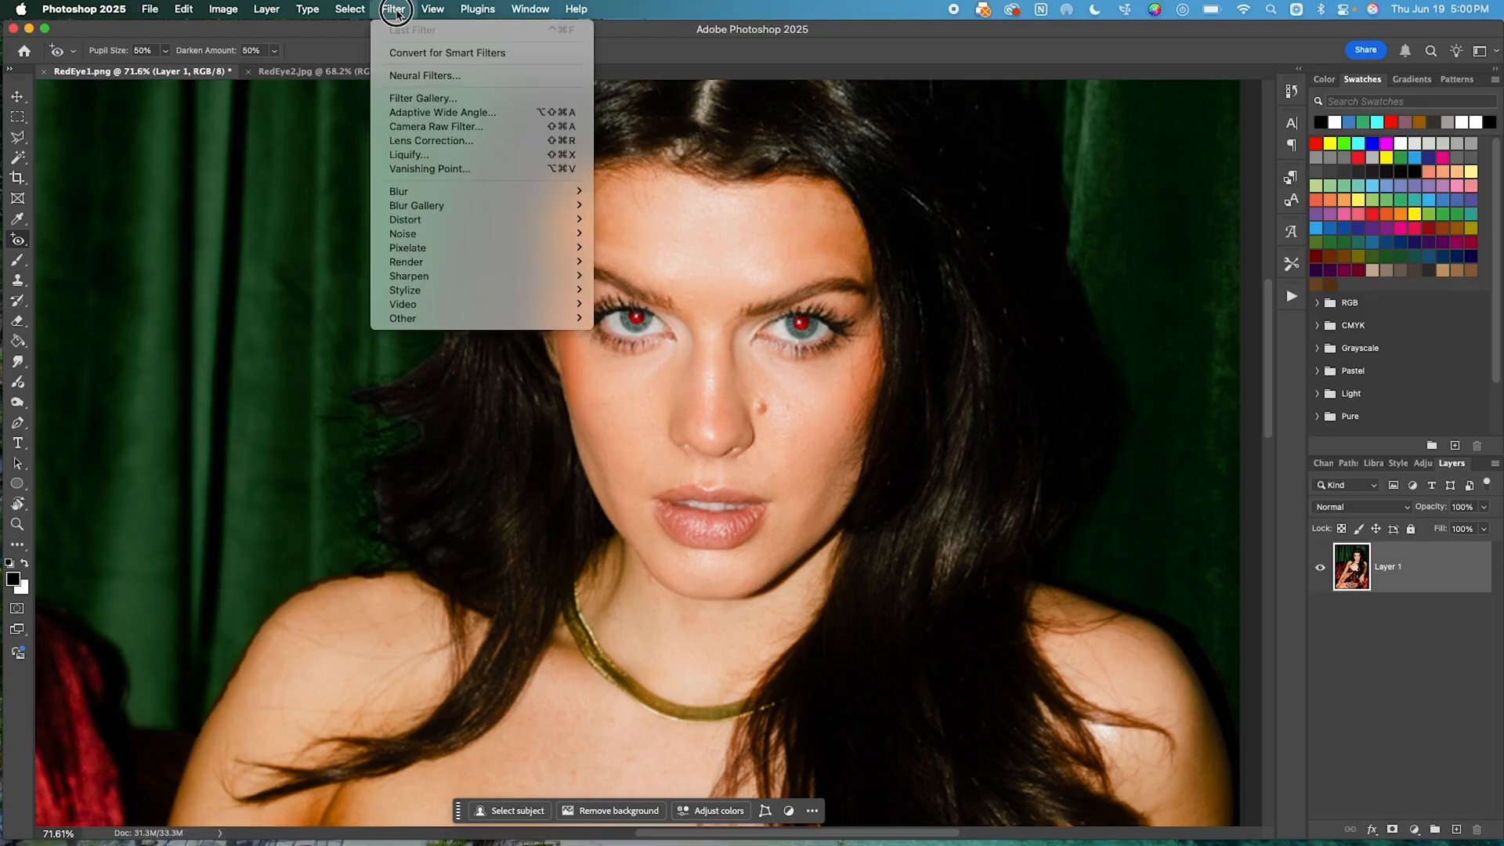
left_click(459, 130)
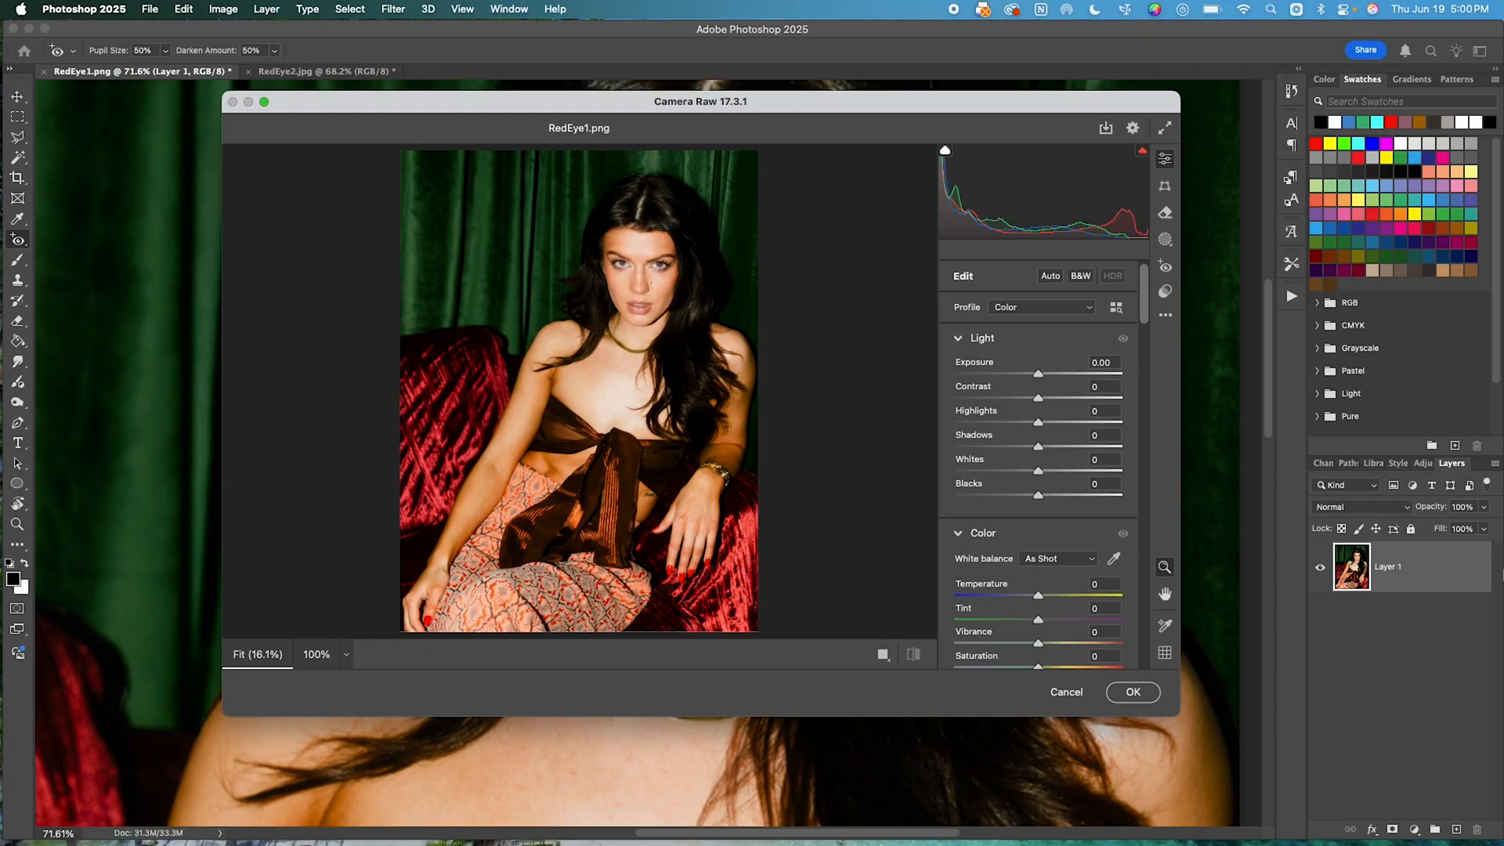
left_click(1167, 271)
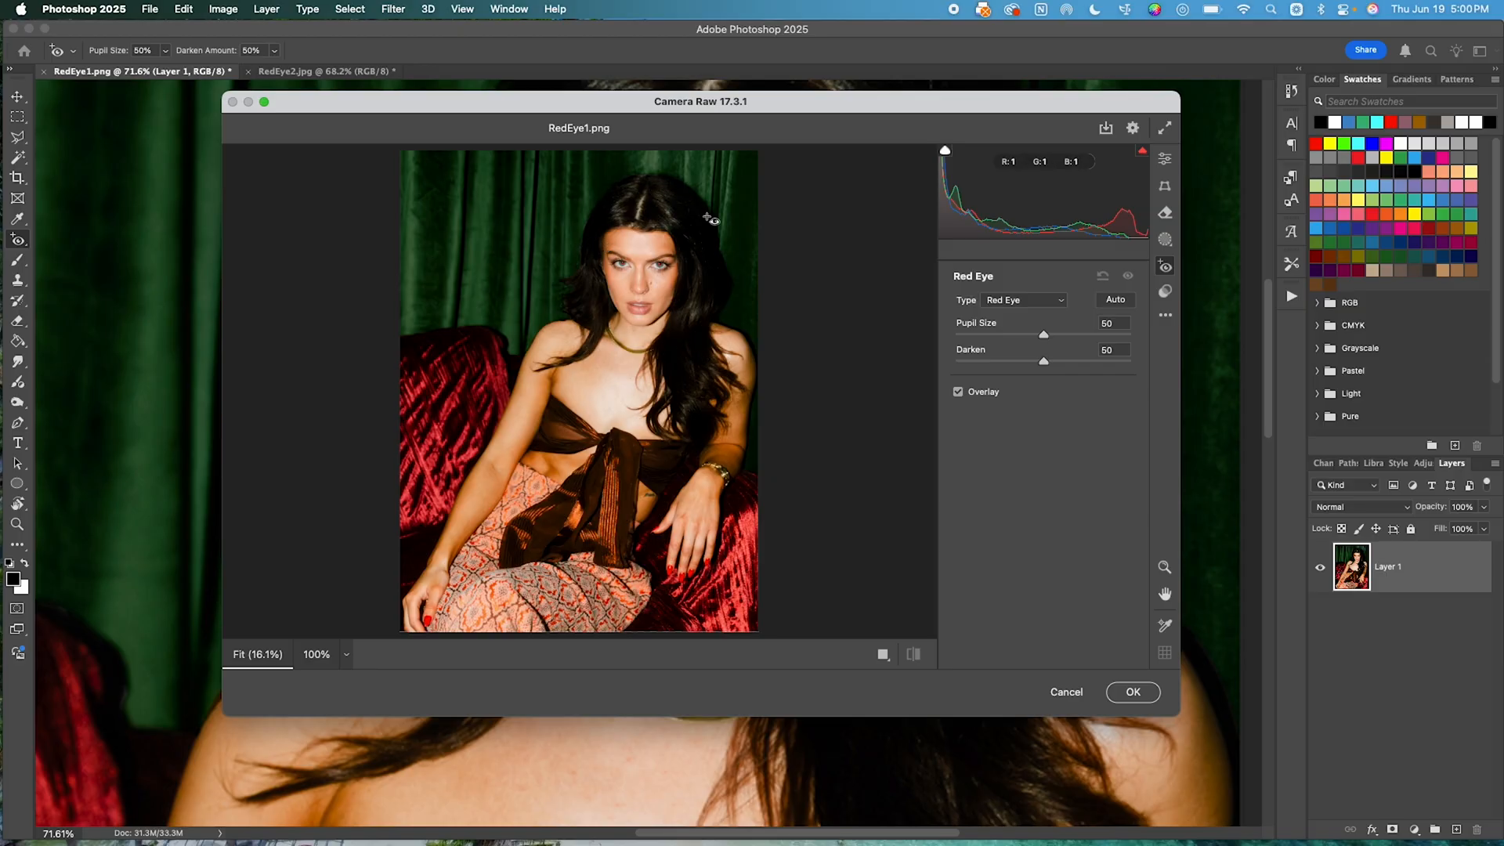
left_click(1129, 302)
scroll(636, 222, "up", 1)
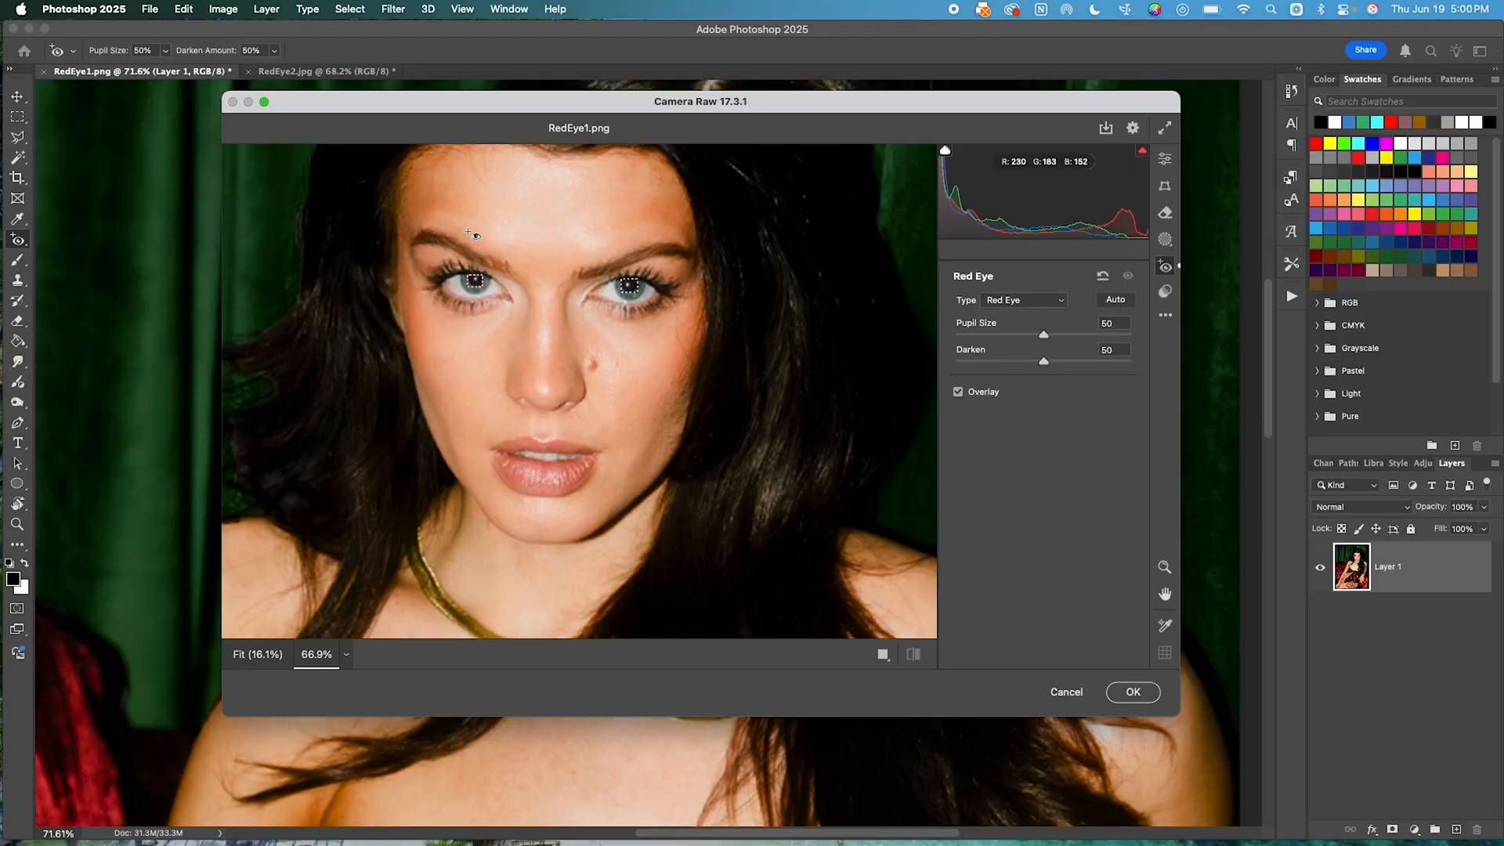
scroll(474, 250, "up", 1)
scroll(561, 360, "up", 1)
scroll(561, 360, "left", 5)
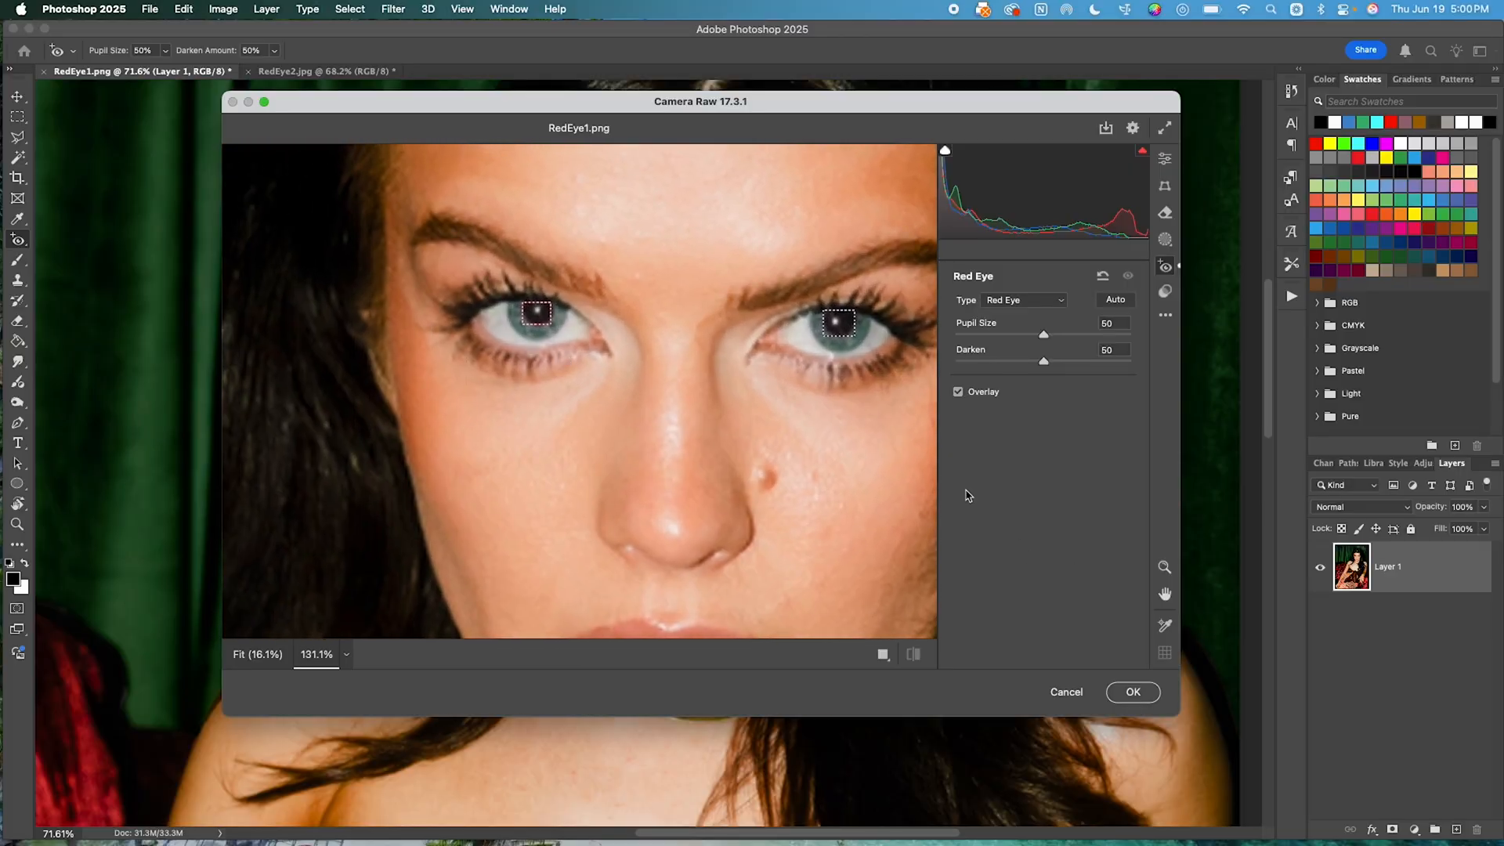
Hide the overlay marking the corrected pupils in Camera Raw.
left_click(959, 392)
scroll(837, 536, "right", 3)
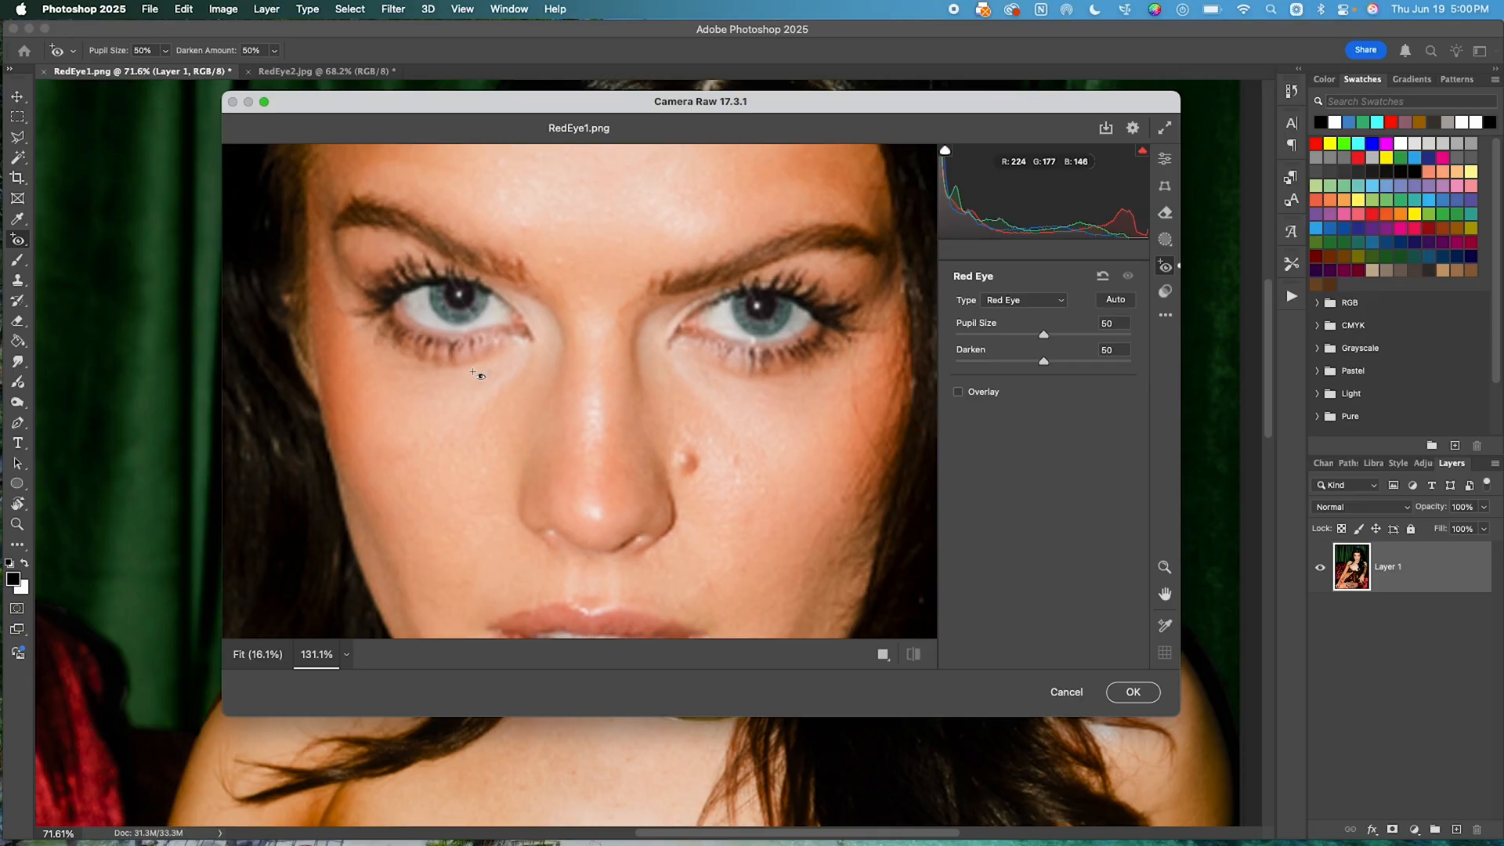
left_click(701, 97)
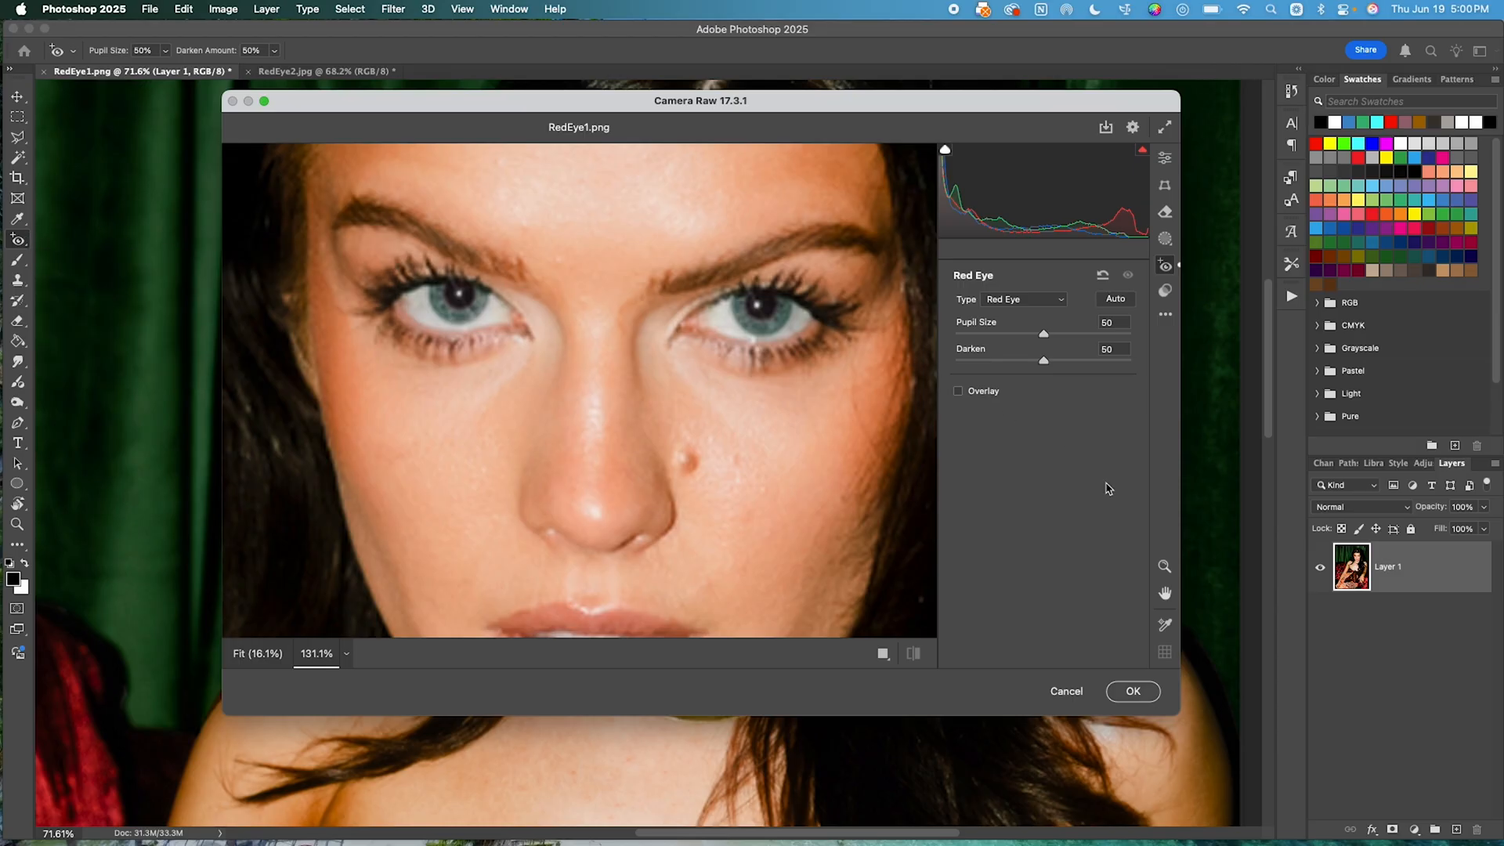
Try Darken at 100 and at 0, and Pupil Size at 100, on the Camera Raw red-eye correction.
mouse_move(1044, 334)
left_mouse_down()
mouse_move(962, 329)
mouse_move(1177, 337)
mouse_move(1046, 334)
left_mouse_up()
left_click_drag(1048, 336, 952, 333)
left_click(1046, 335)
left_click_drag(1044, 362, 1152, 368)
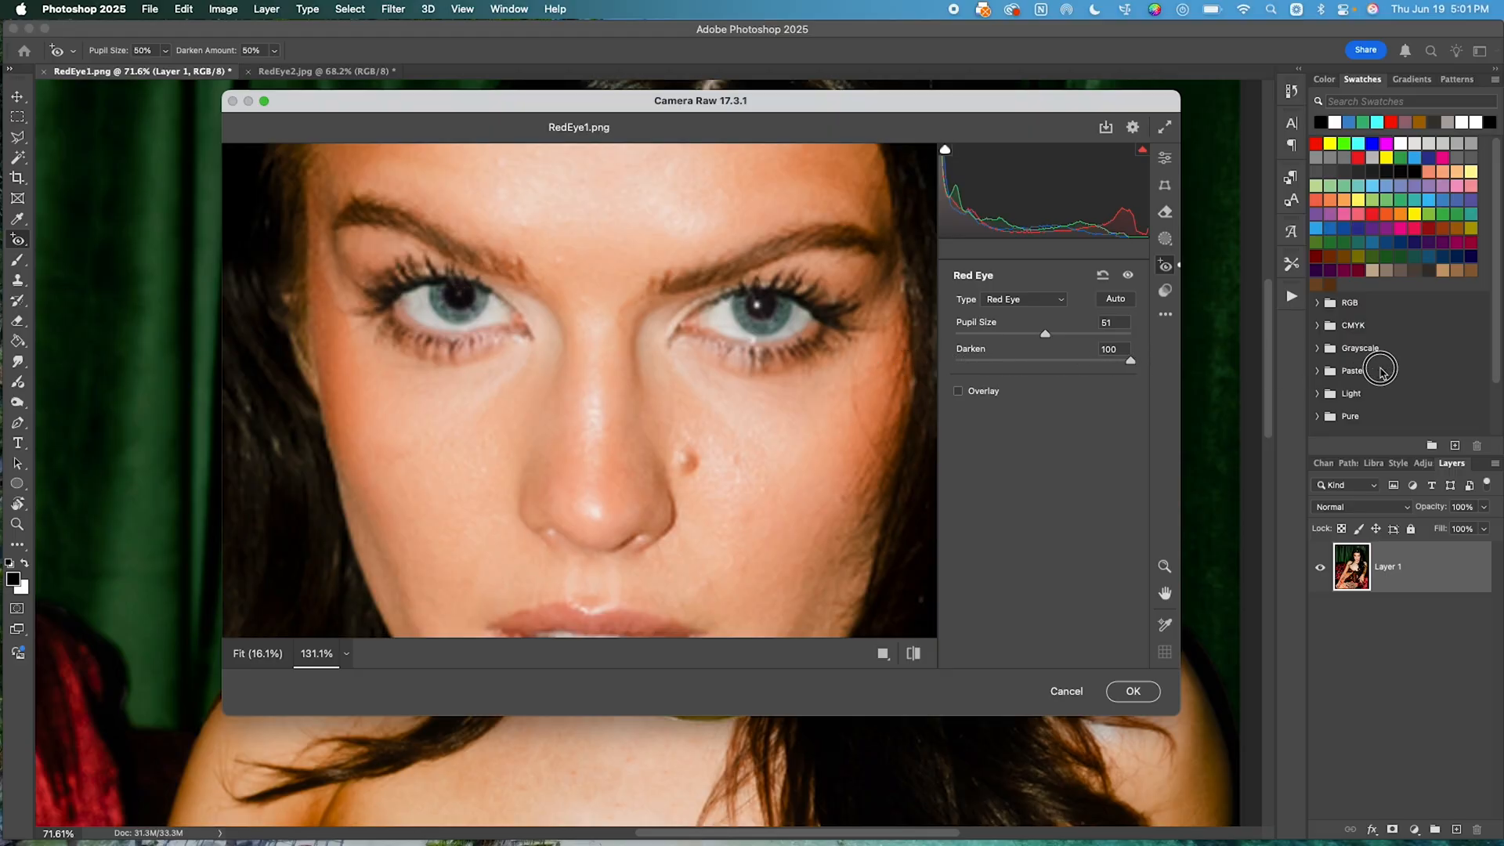
left_click_drag(1131, 361, 921, 354)
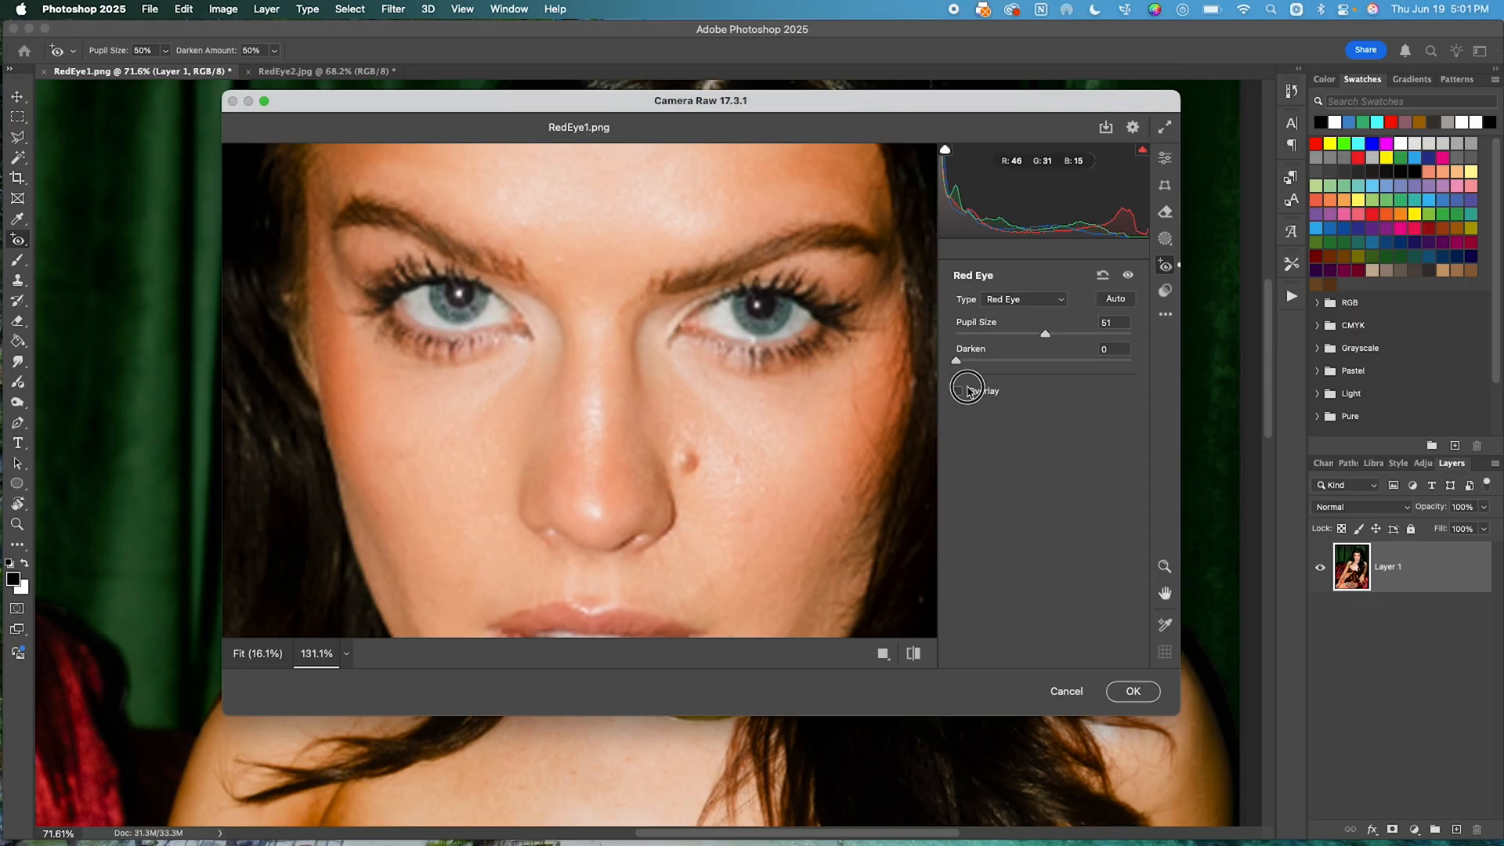
left_click_drag(1045, 334, 1131, 333)
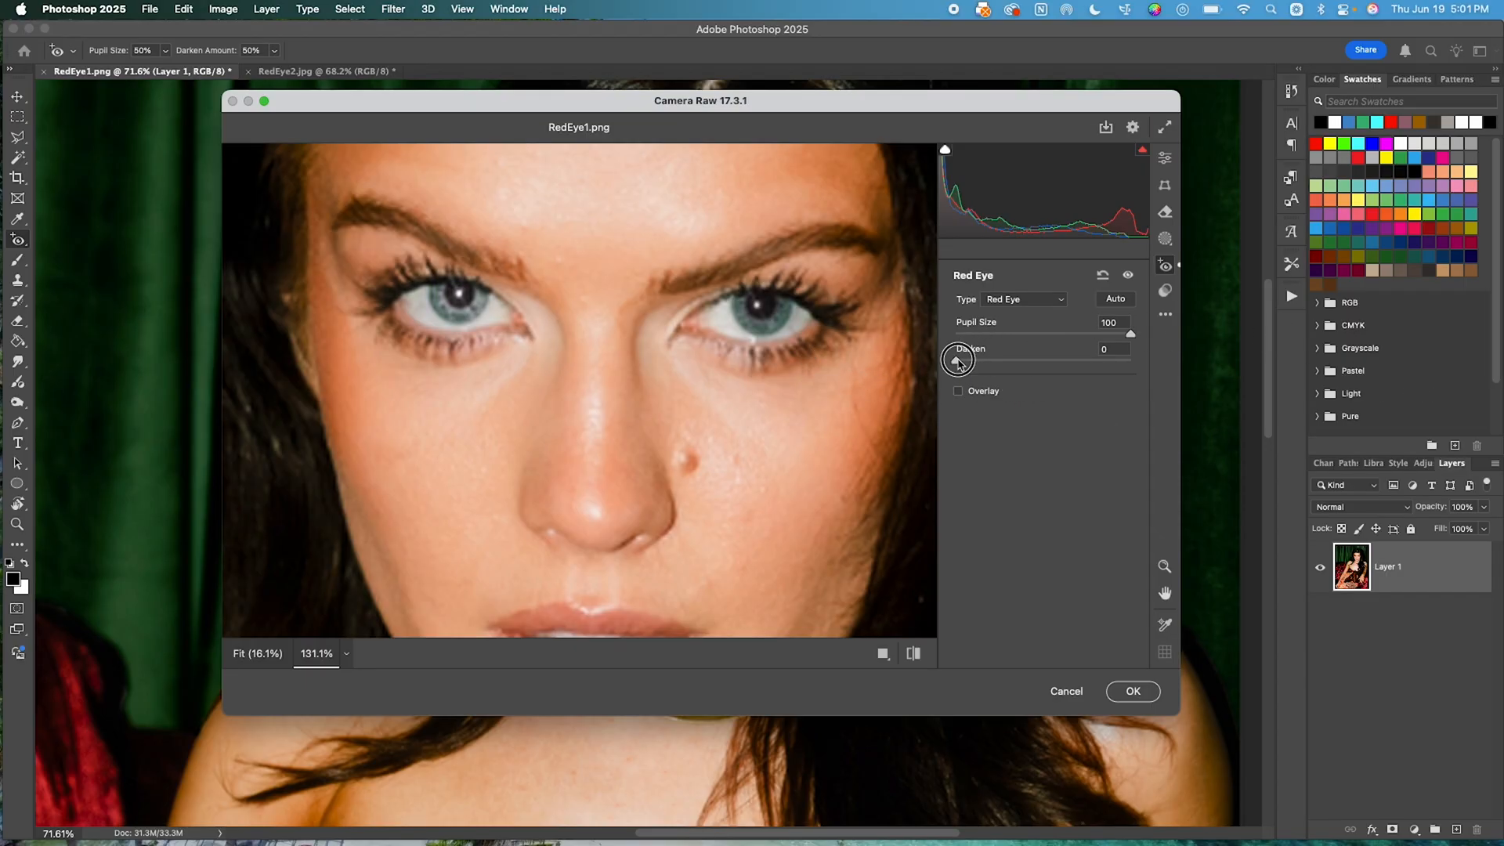
left_click_drag(953, 360, 1054, 362)
Set Darken and Pupil Size to 50 each and apply the Camera Raw filter.
double_click(1111, 348)
type("50")
left_click(1120, 319)
type("50")
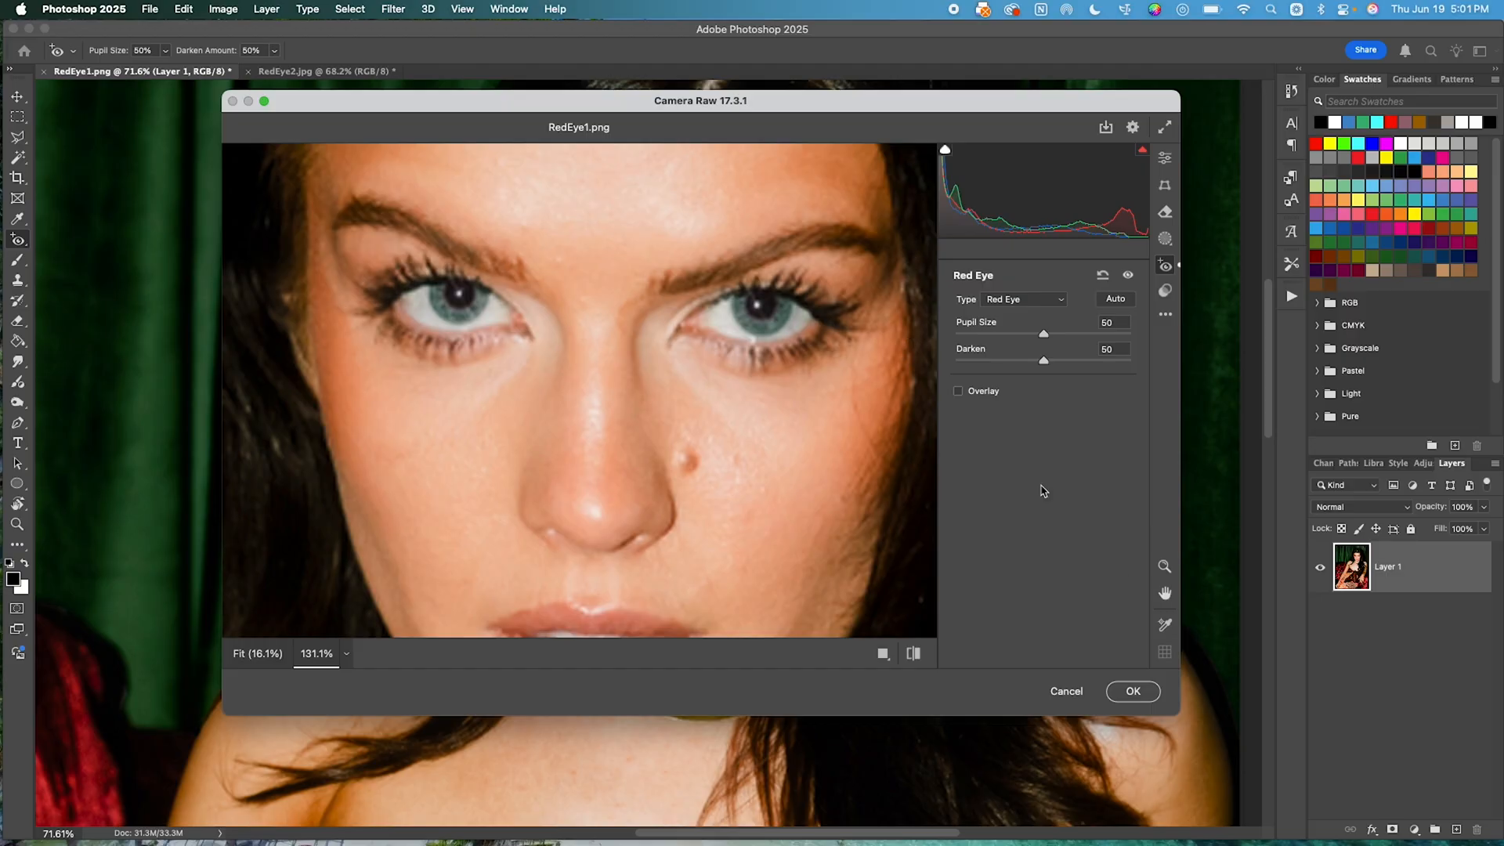
left_click(1132, 691)
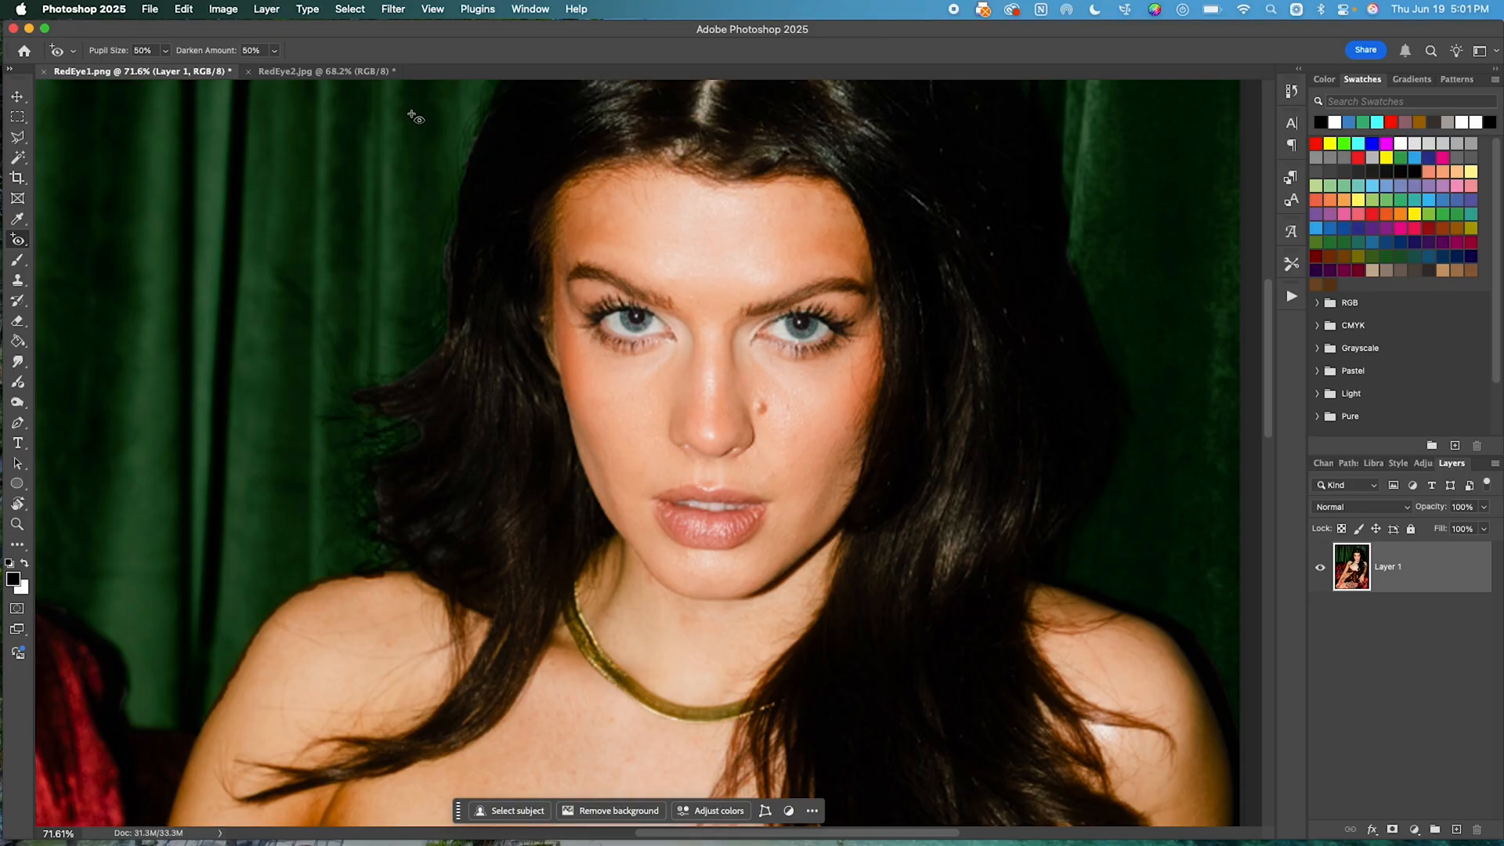
Undo the Camera Raw correction and reopen the portrait in the Camera Raw Filter's Red Eye mode.
key("super+z")
left_click(393, 9)
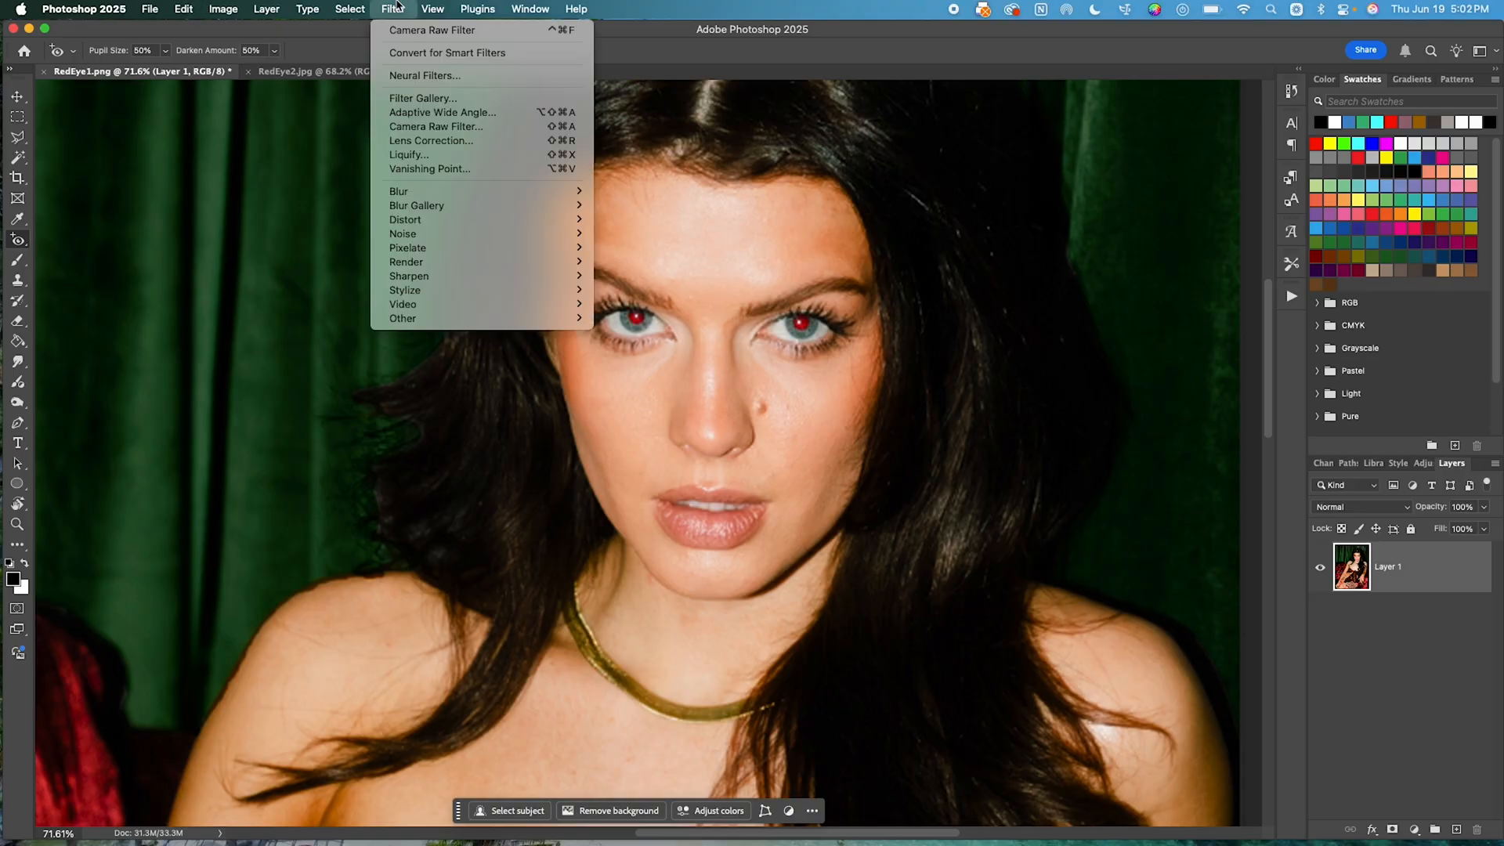
left_click(453, 127)
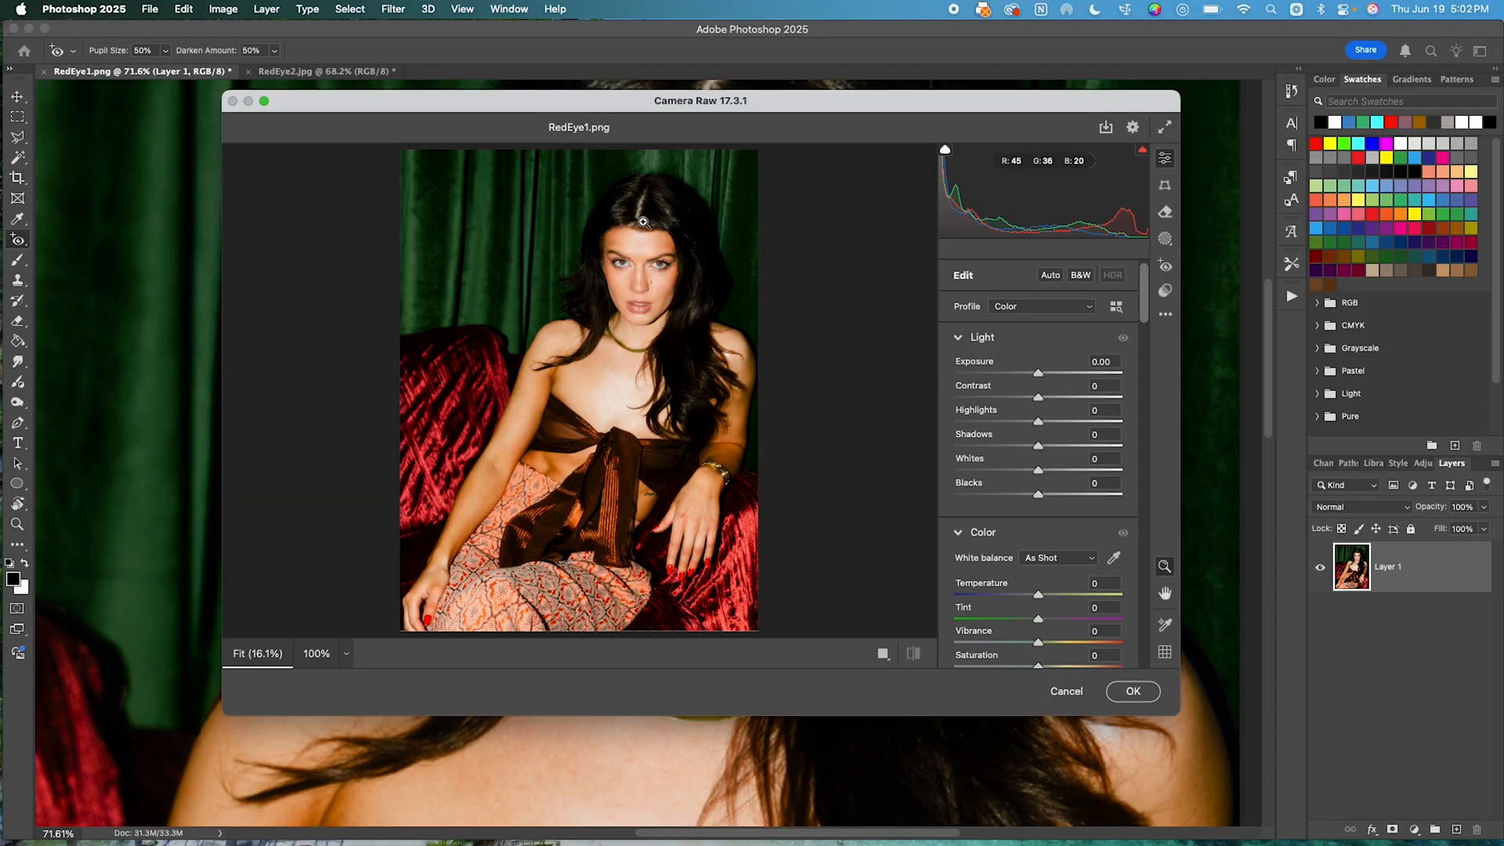
scroll(671, 255, "up", 3)
left_click(1166, 266)
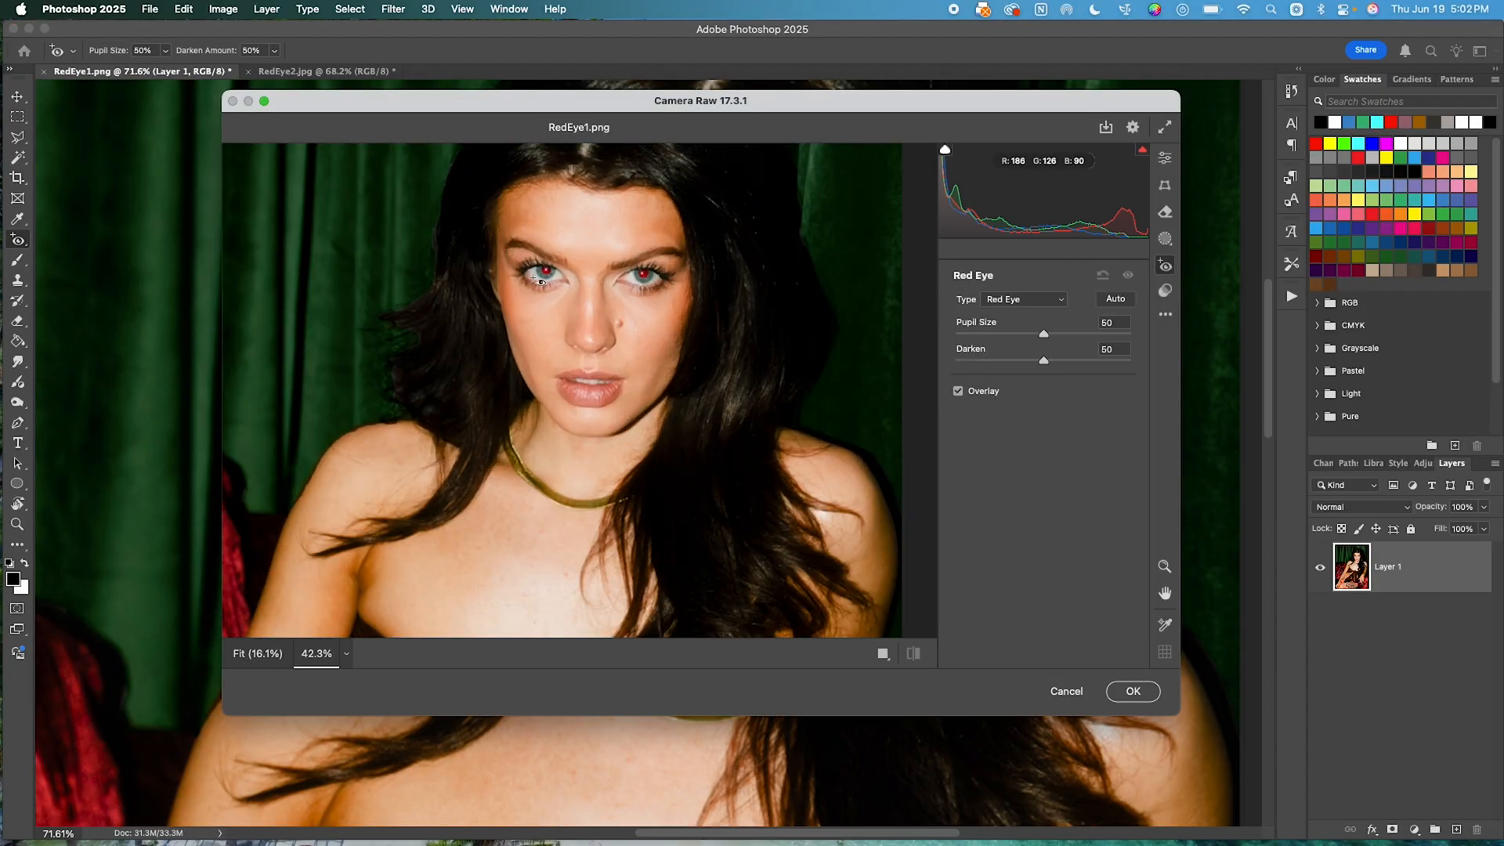
Try correcting each of the woman's eyes by framing it manually in Camera Raw, and cancel the filter.
scroll(551, 284, "up", 3)
scroll(550, 284, "left", 3)
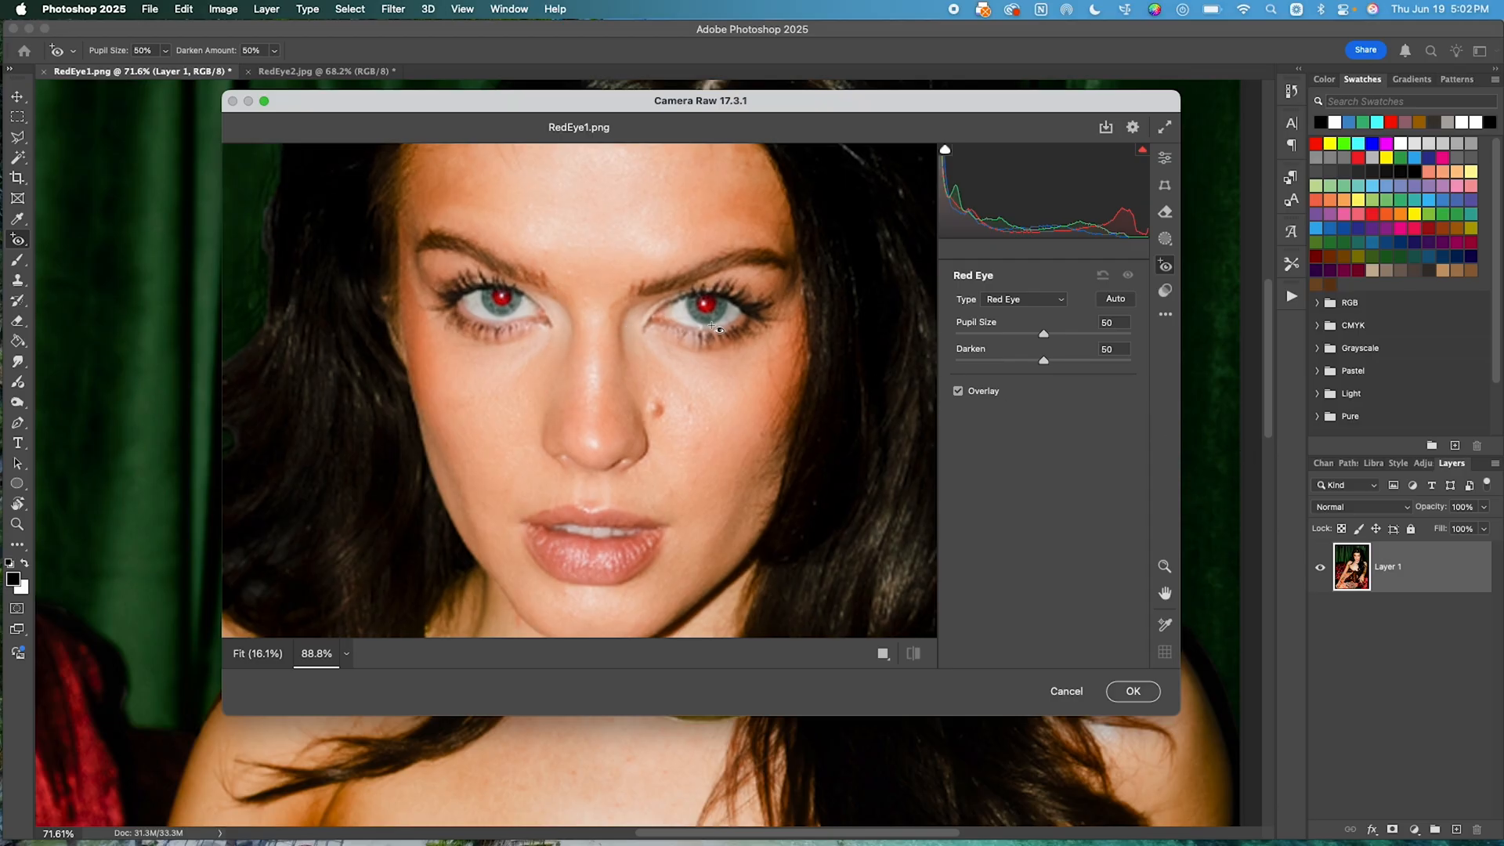
left_click_drag(435, 253, 645, 406)
left_click_drag(671, 275, 770, 363)
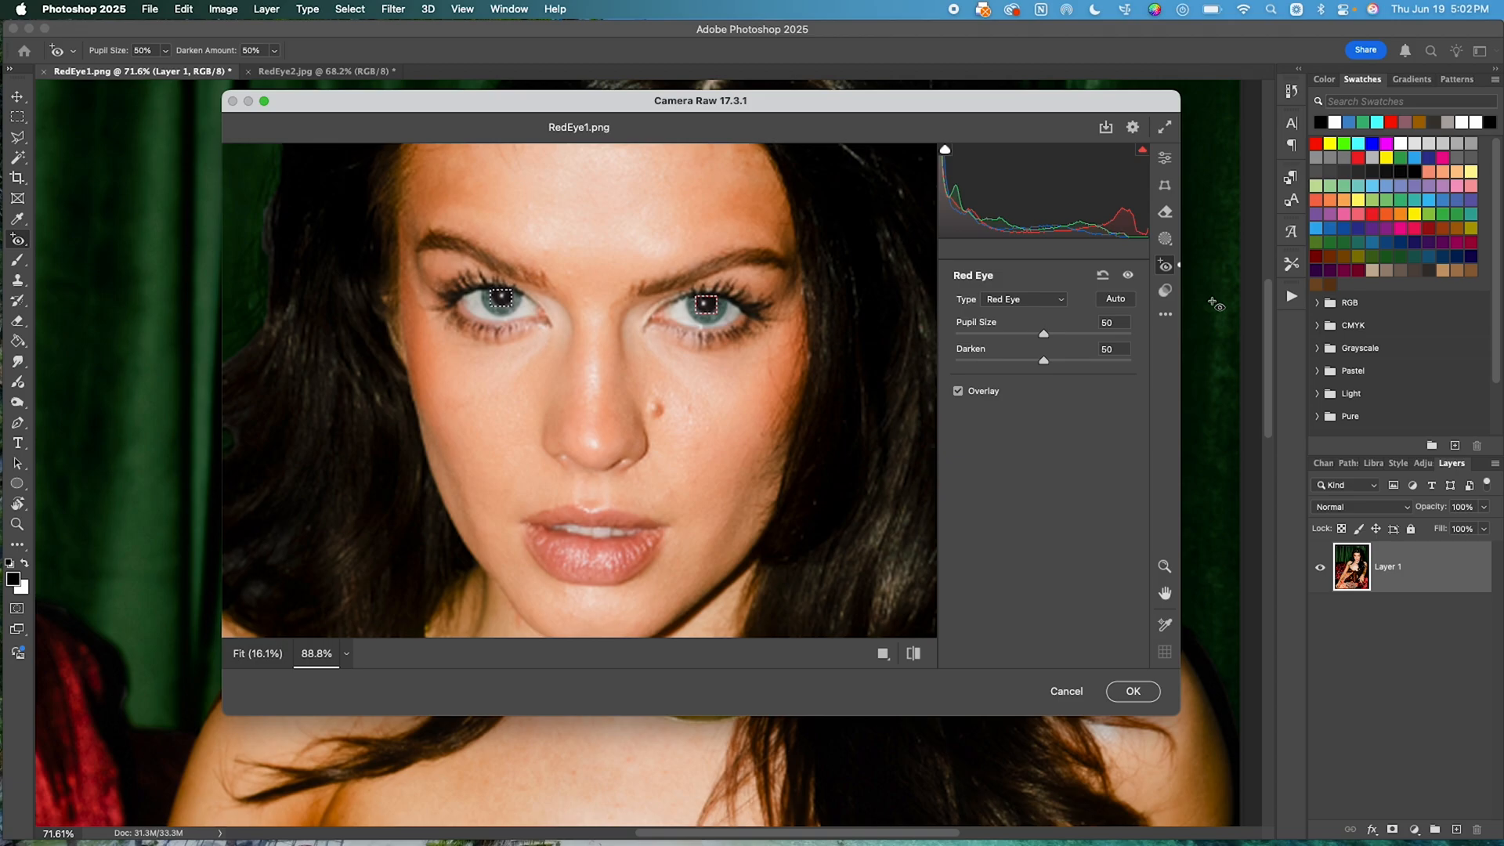
key("Escape")
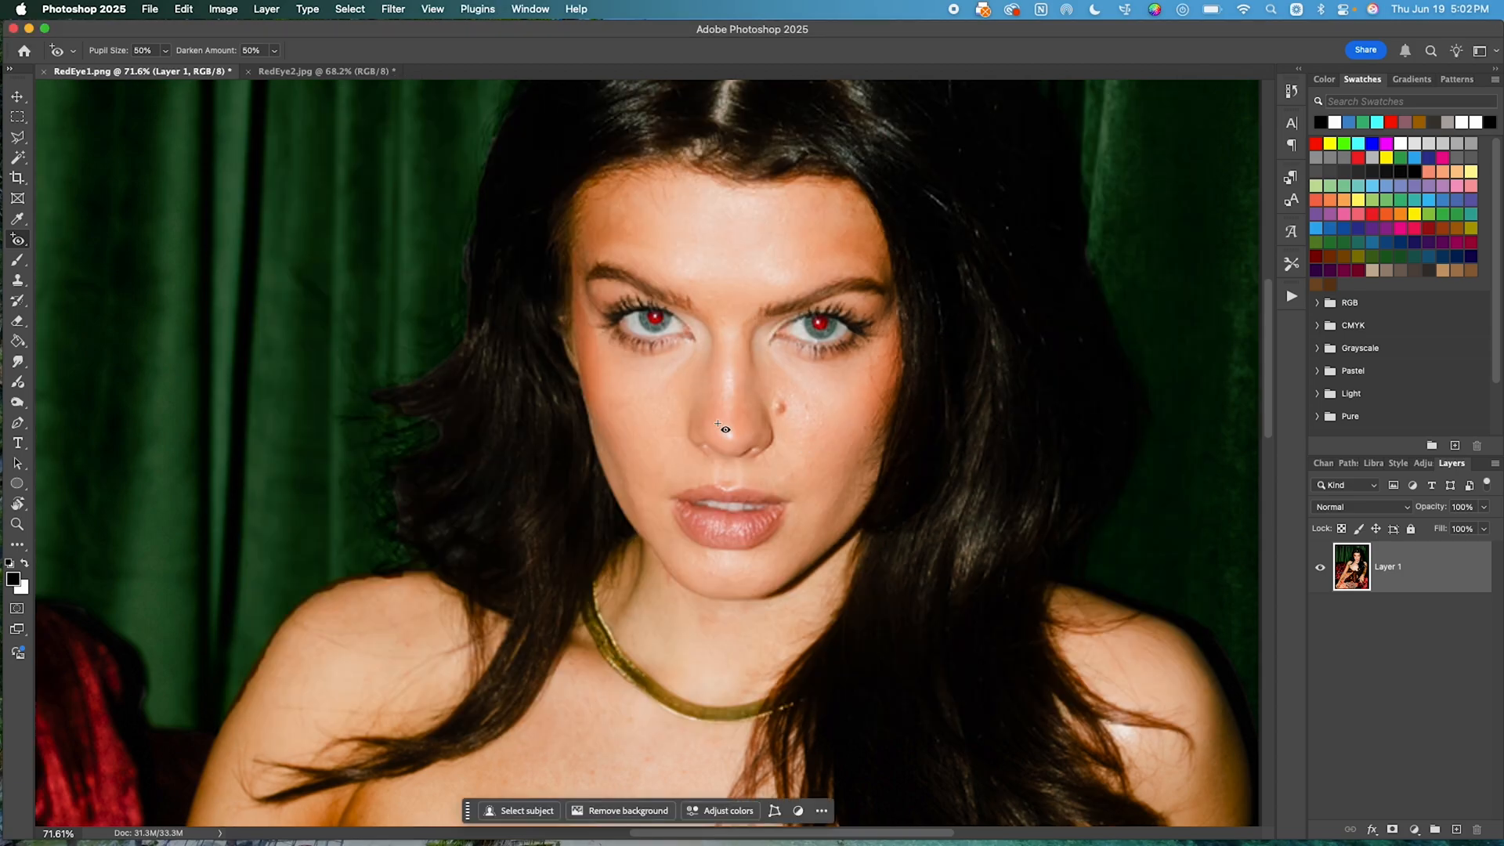
Switch to RedEye2.jpg and correct both of the kitten's red pupils with the Red Eye tool.
left_click(298, 79)
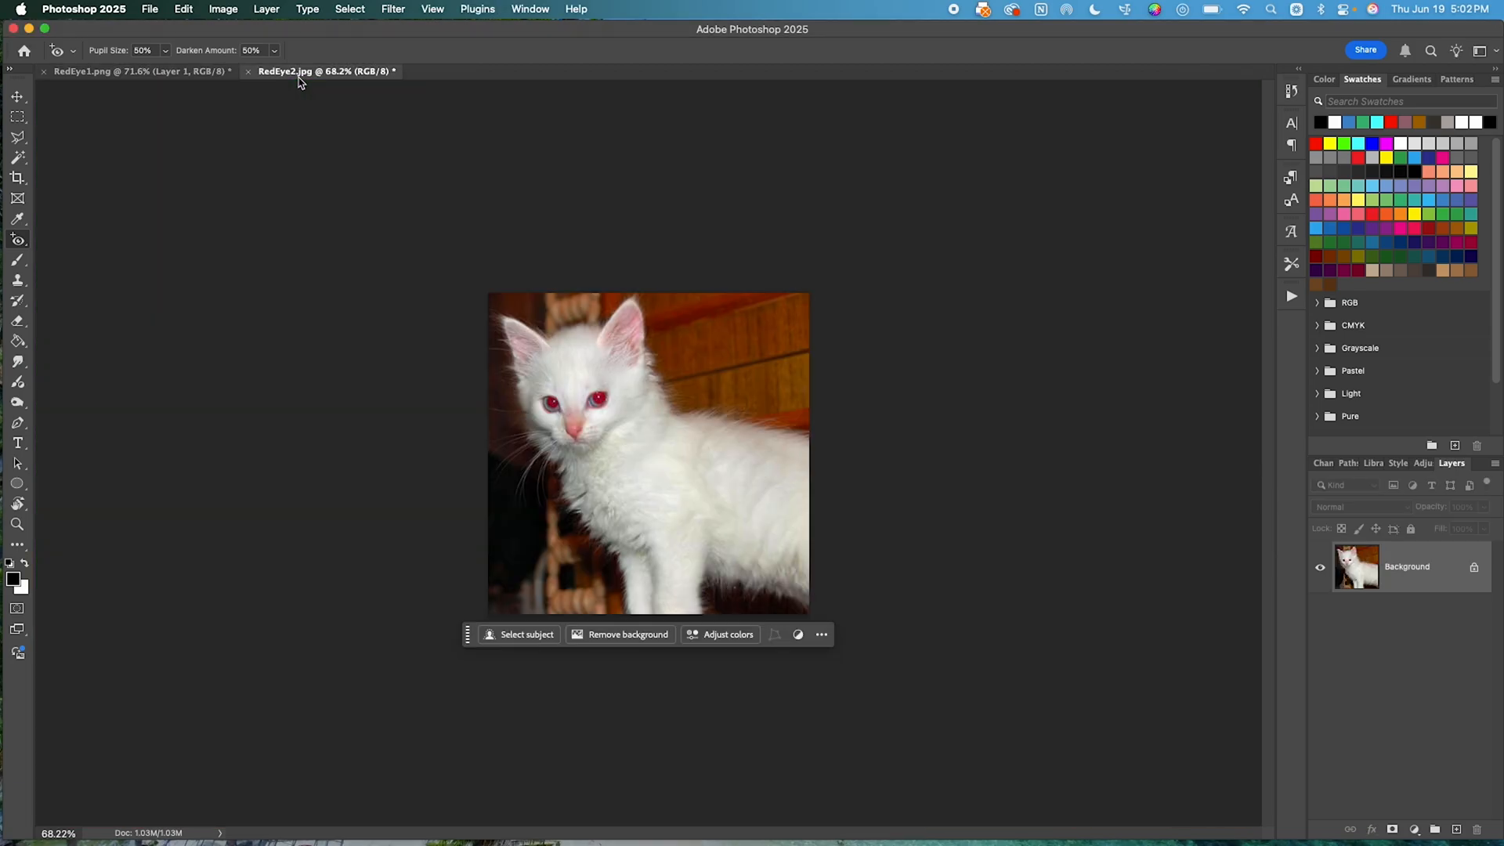
scroll(731, 375, "up", 5)
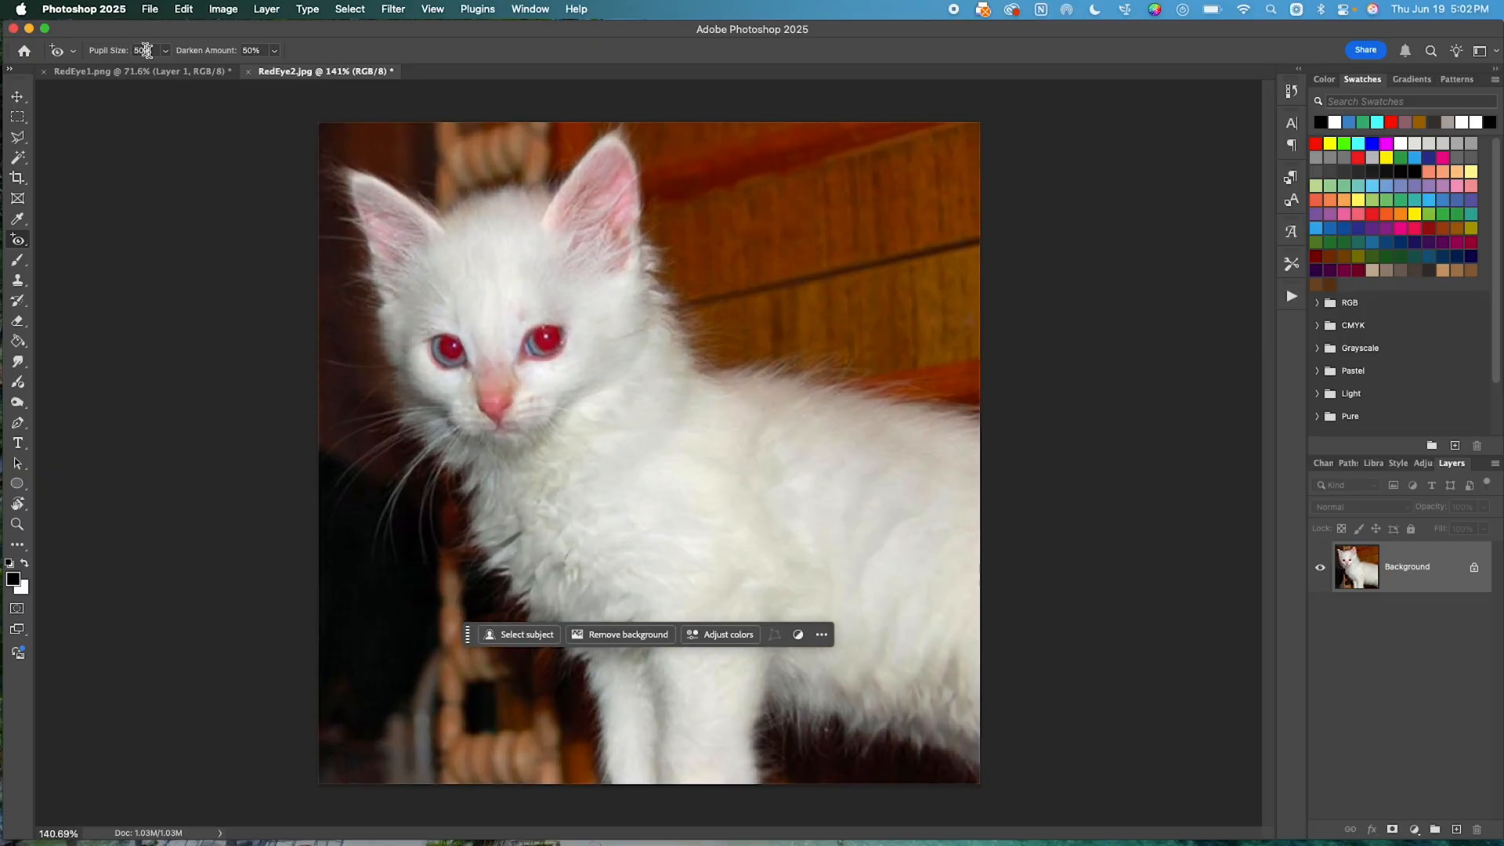
left_click(450, 350)
left_click(546, 342)
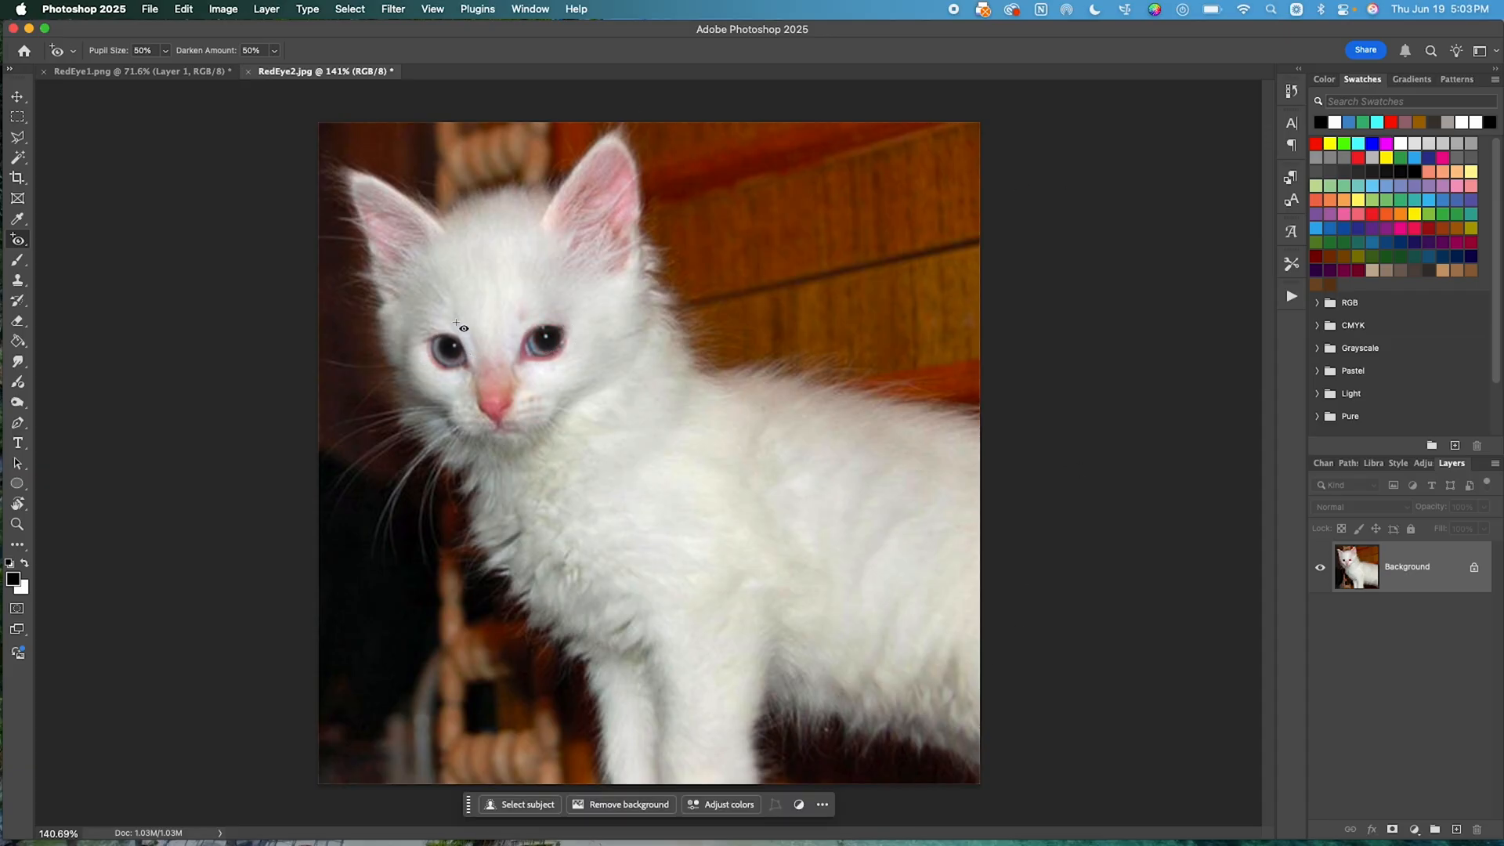
key("super+plus")
key("super+plus")
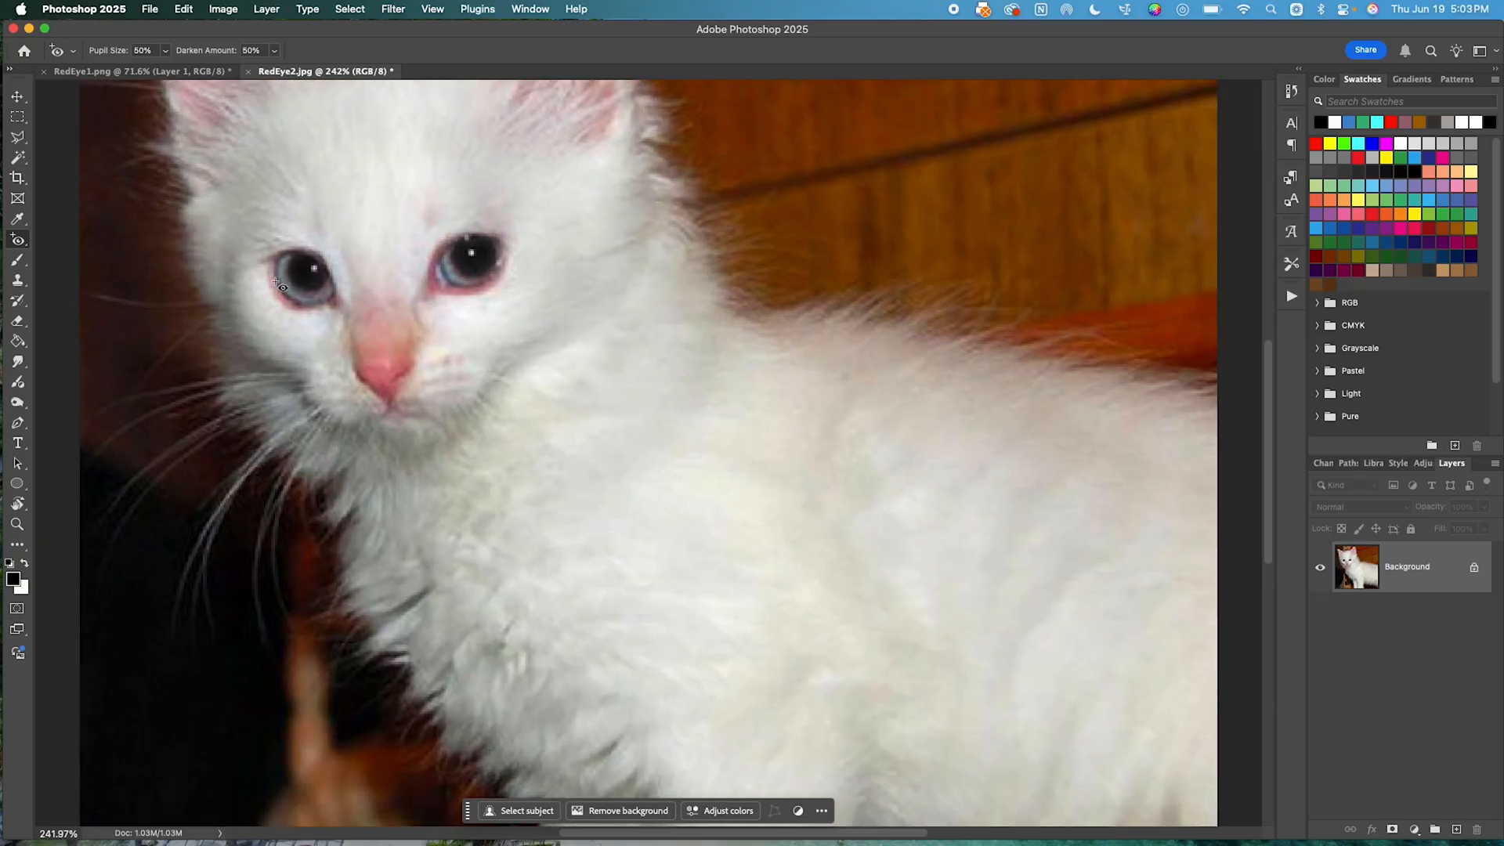
scroll(283, 286, "up", 3)
scroll(282, 286, "left", 5)
scroll(282, 286, "up", 3)
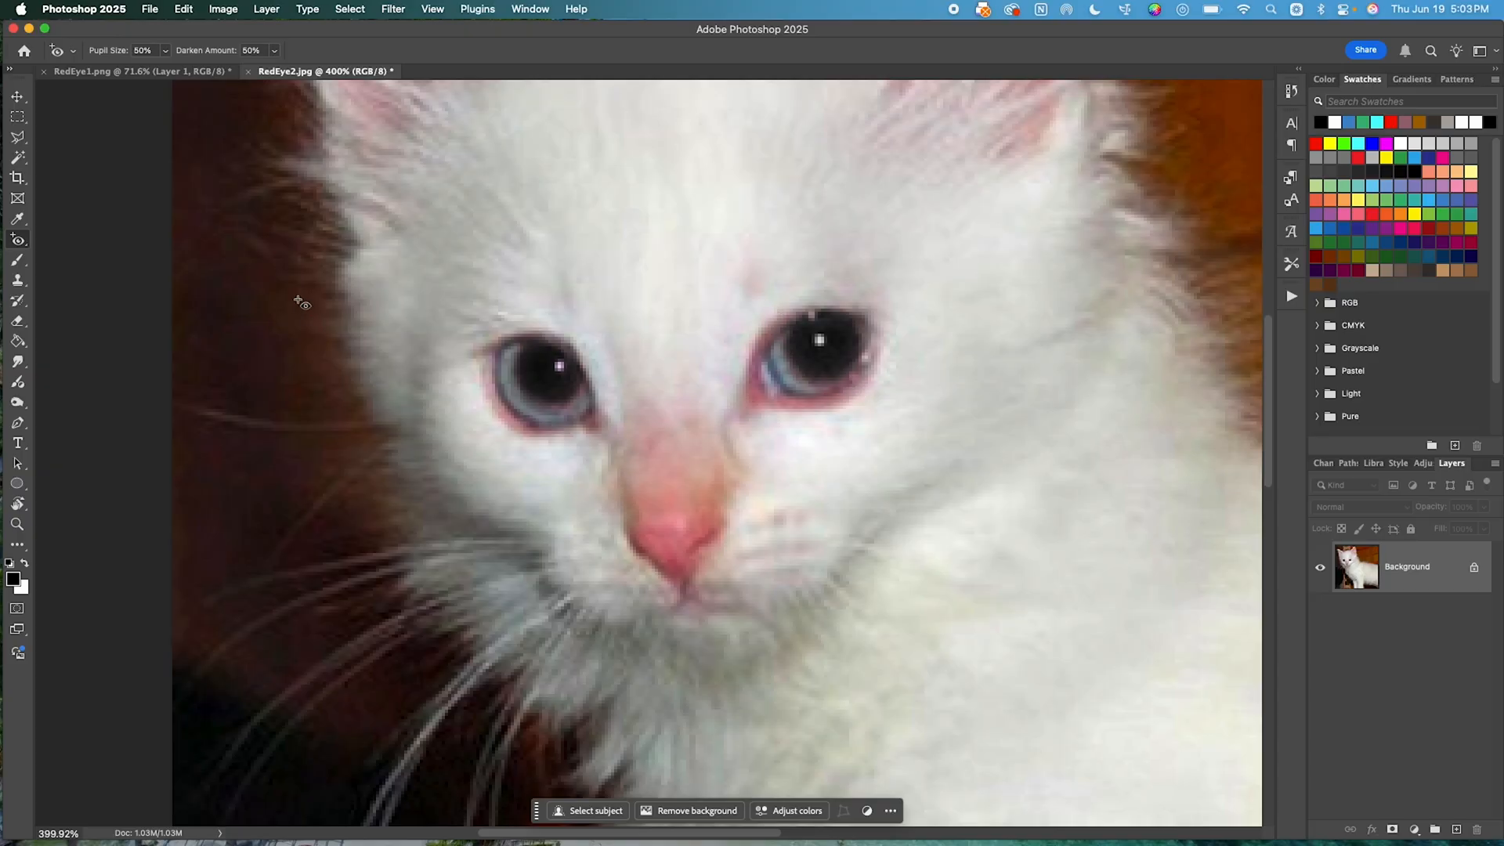
Undo both of the kitten's eye corrections and redo them with the Darken Amount set to 100%.
key("super+z")
key("super+z")
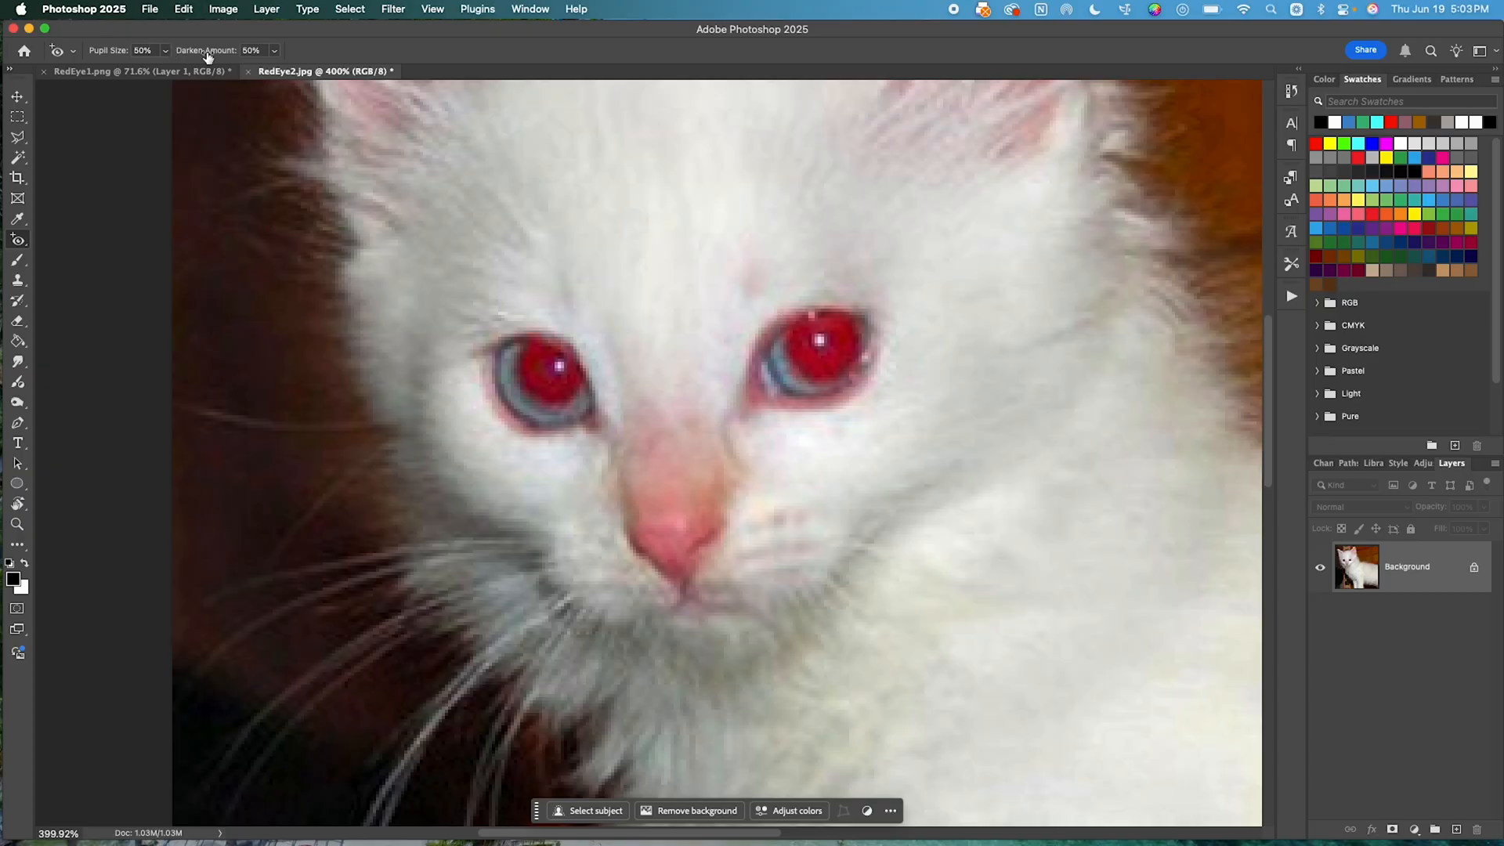
left_click(257, 50)
type("100")
left_click(553, 385)
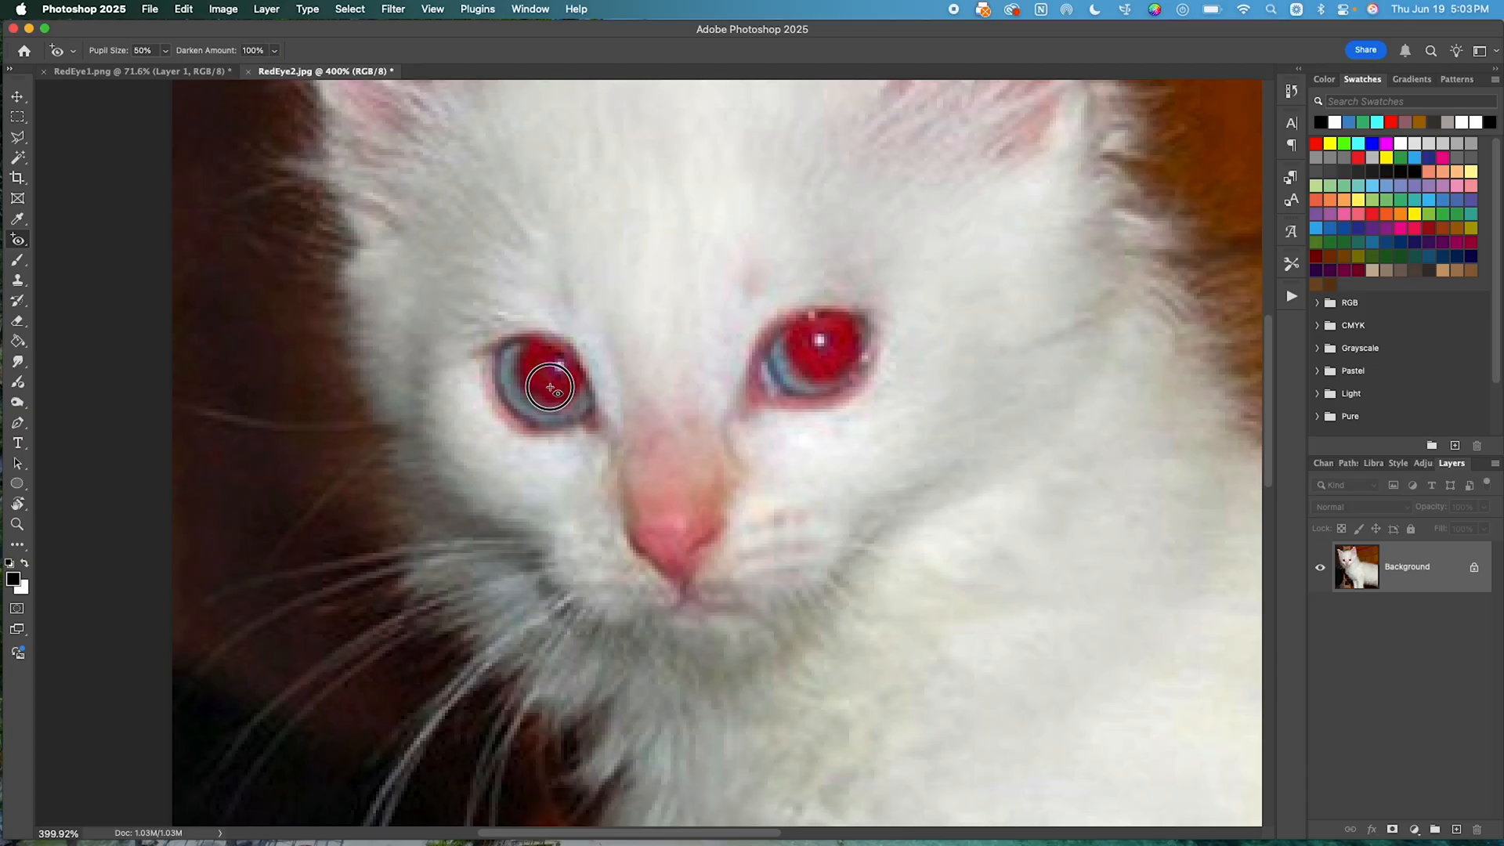
left_click(840, 384)
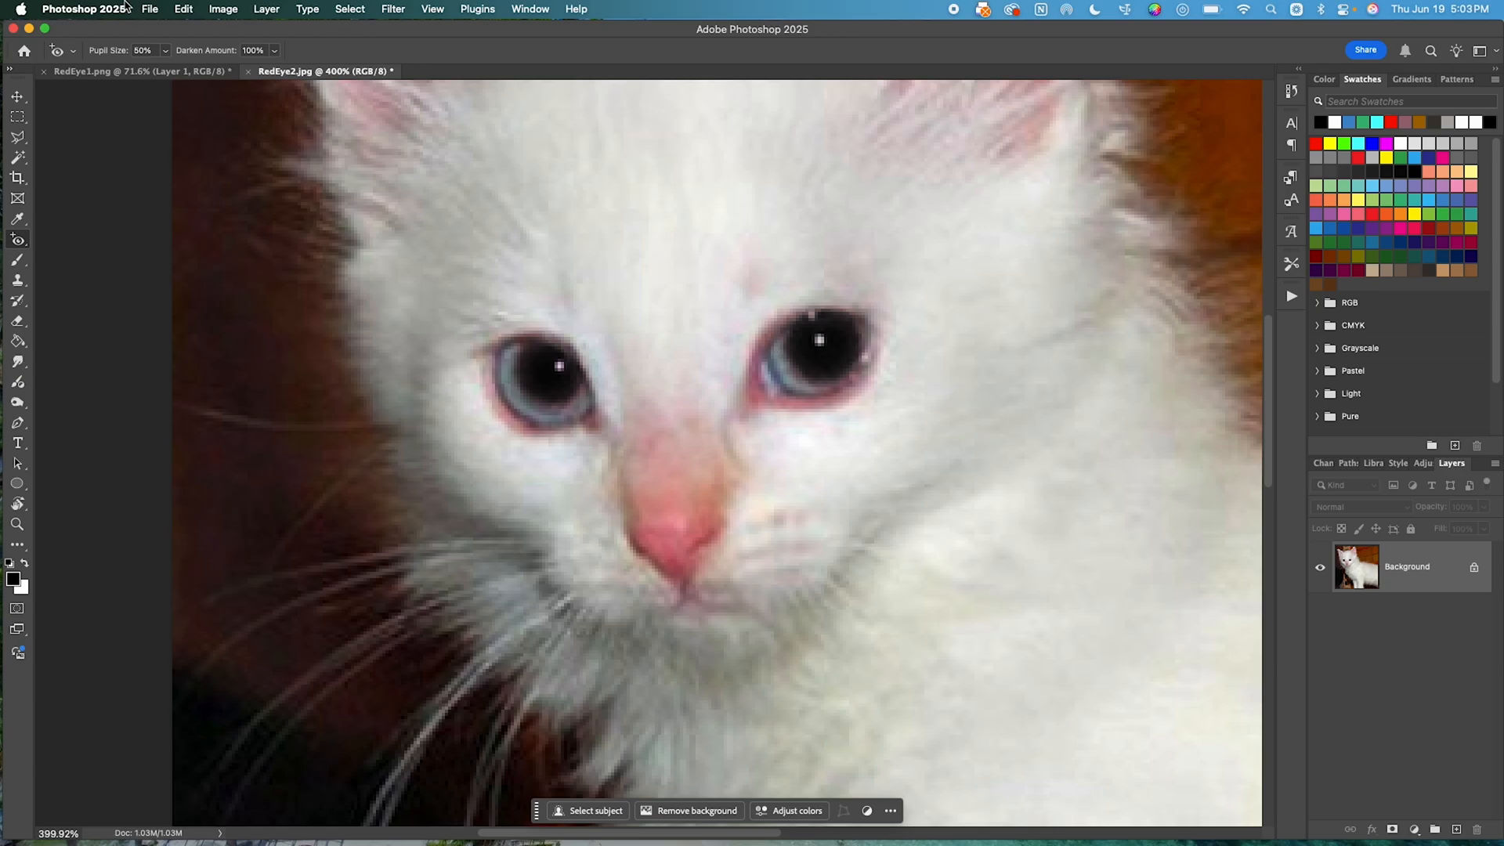
Undo both of the kitten's eye corrections and redo them with the Pupil Size set to 75%.
key("super+z")
key("super+z")
left_click(141, 51)
type("7")
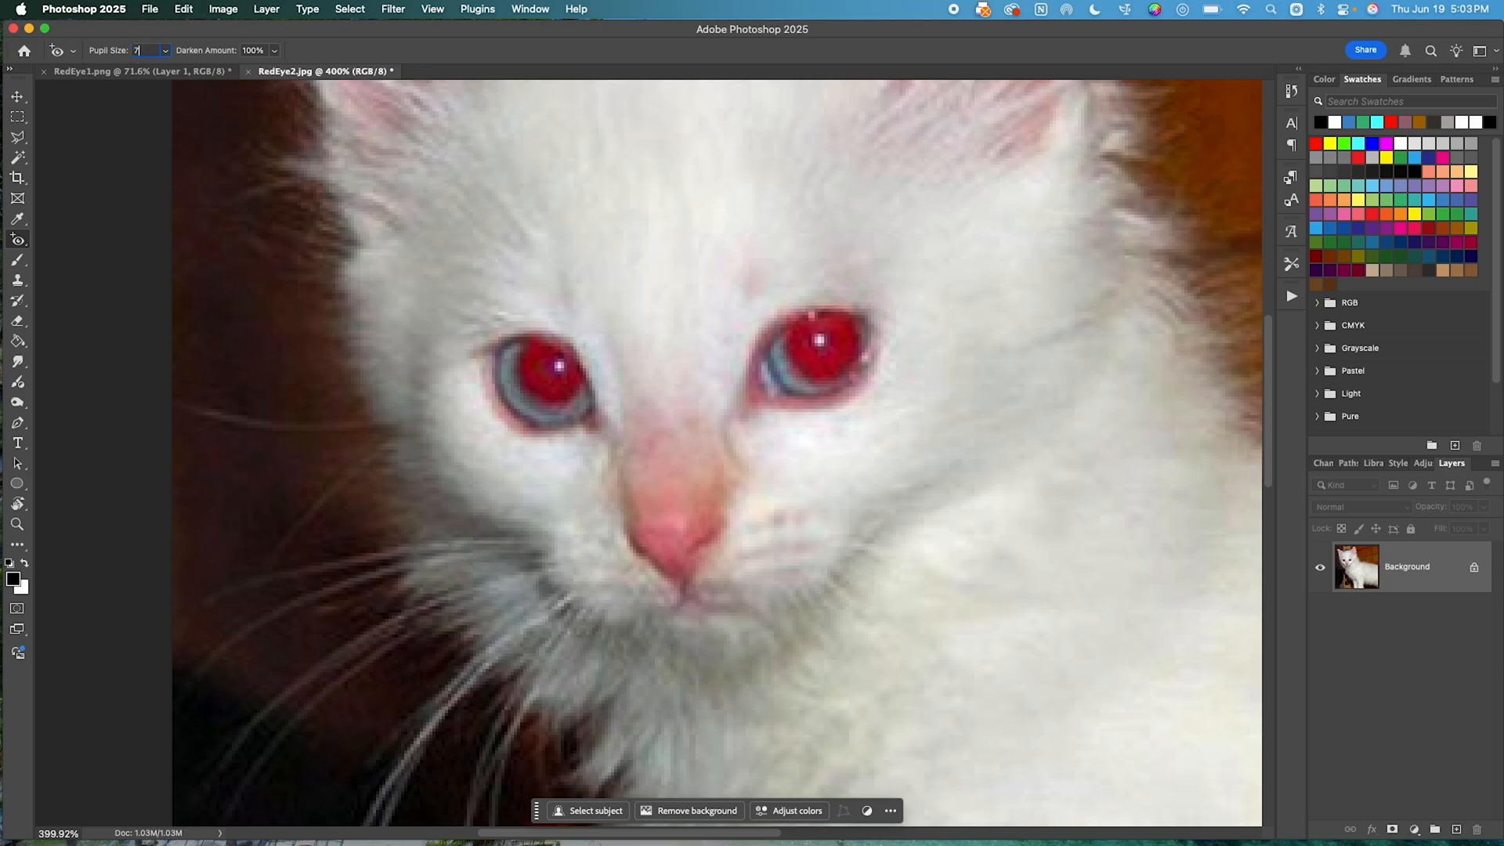
left_click(539, 391)
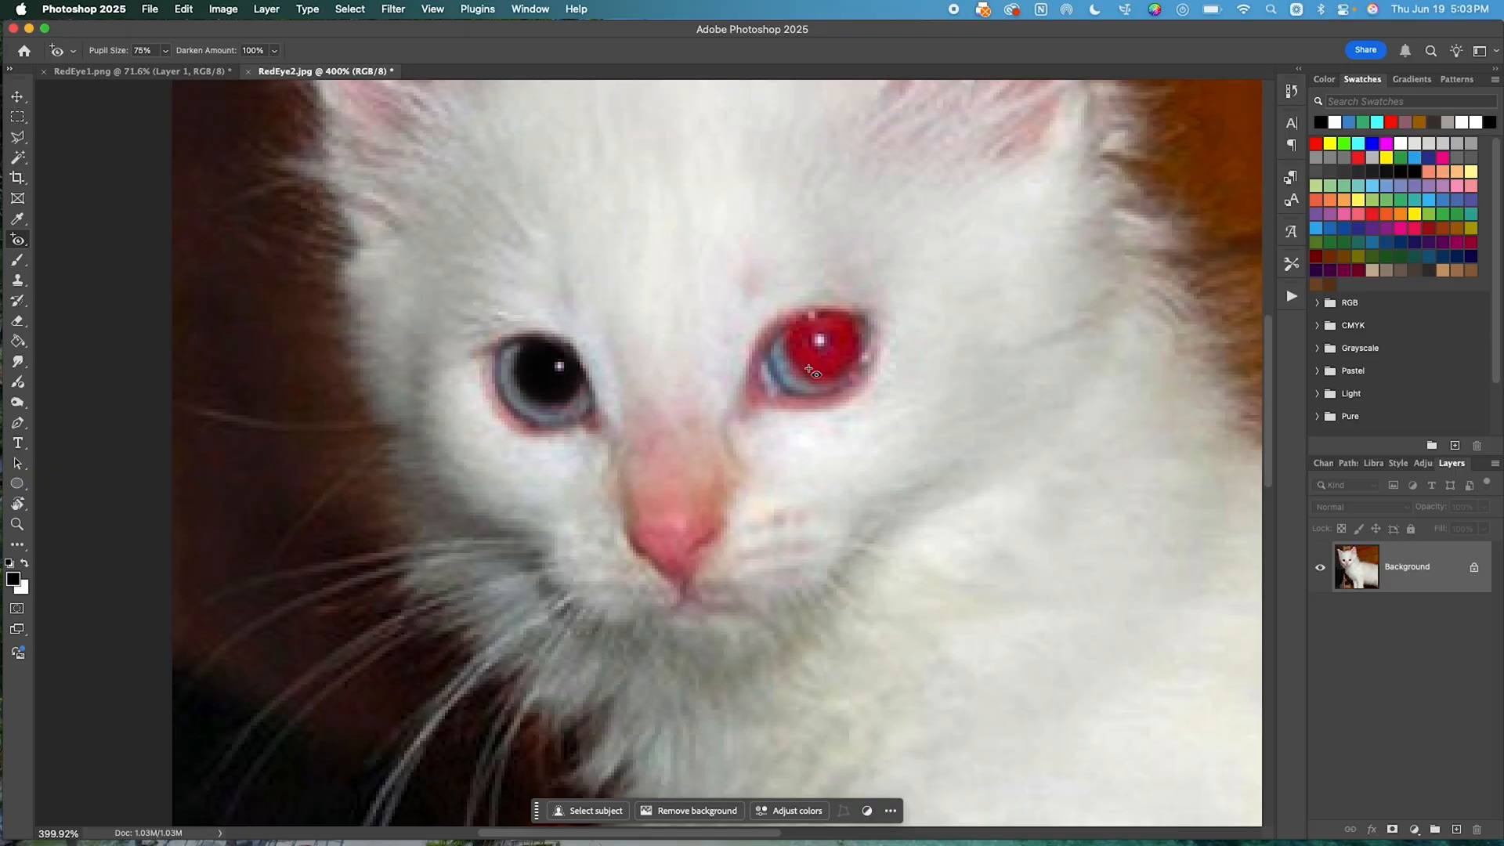
left_click(806, 362)
key("super+0")
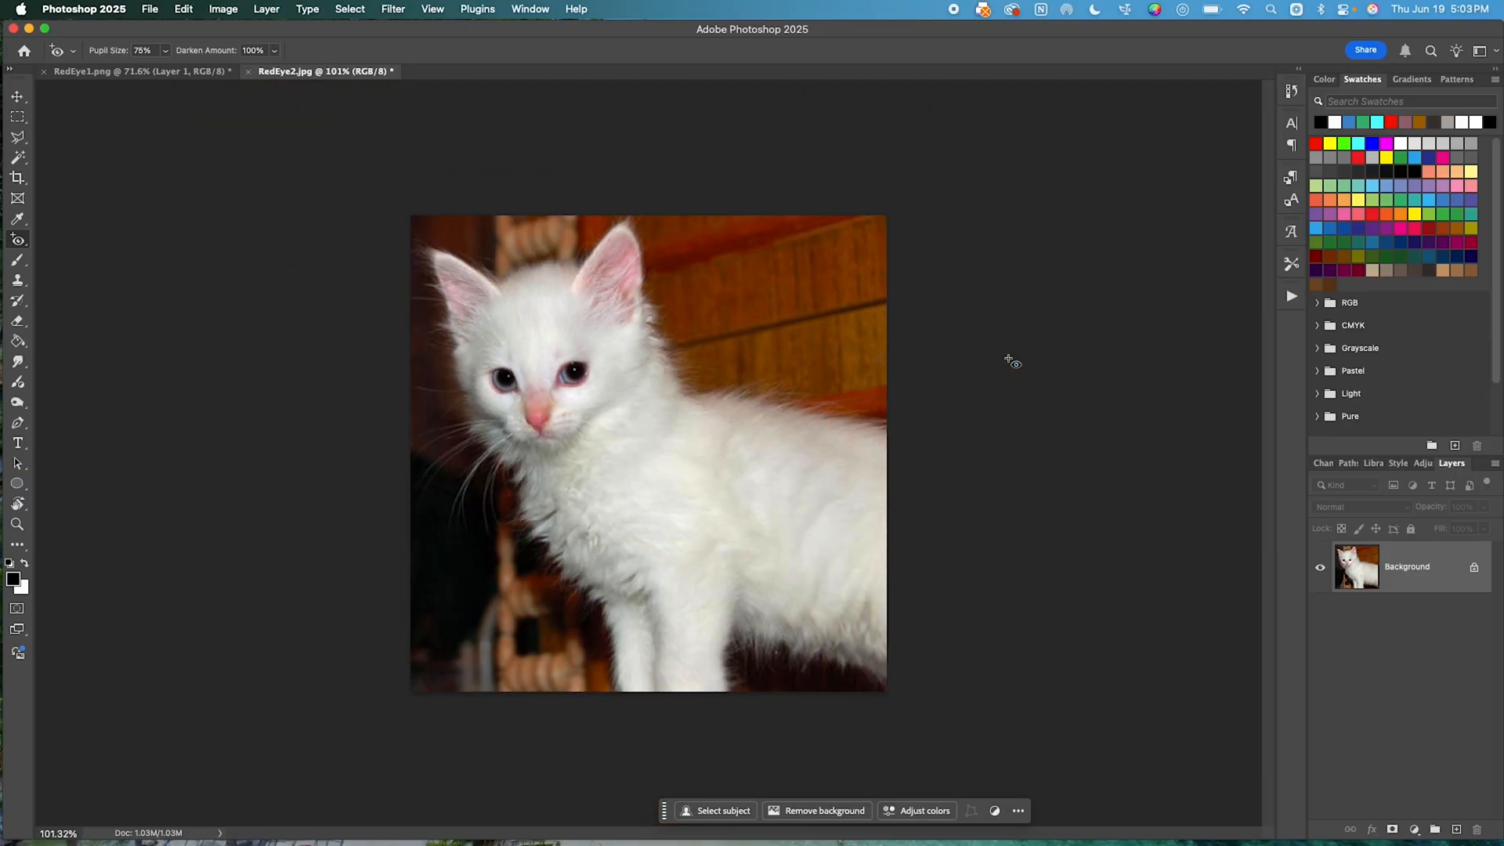
scroll(641, 476, "up", 3)
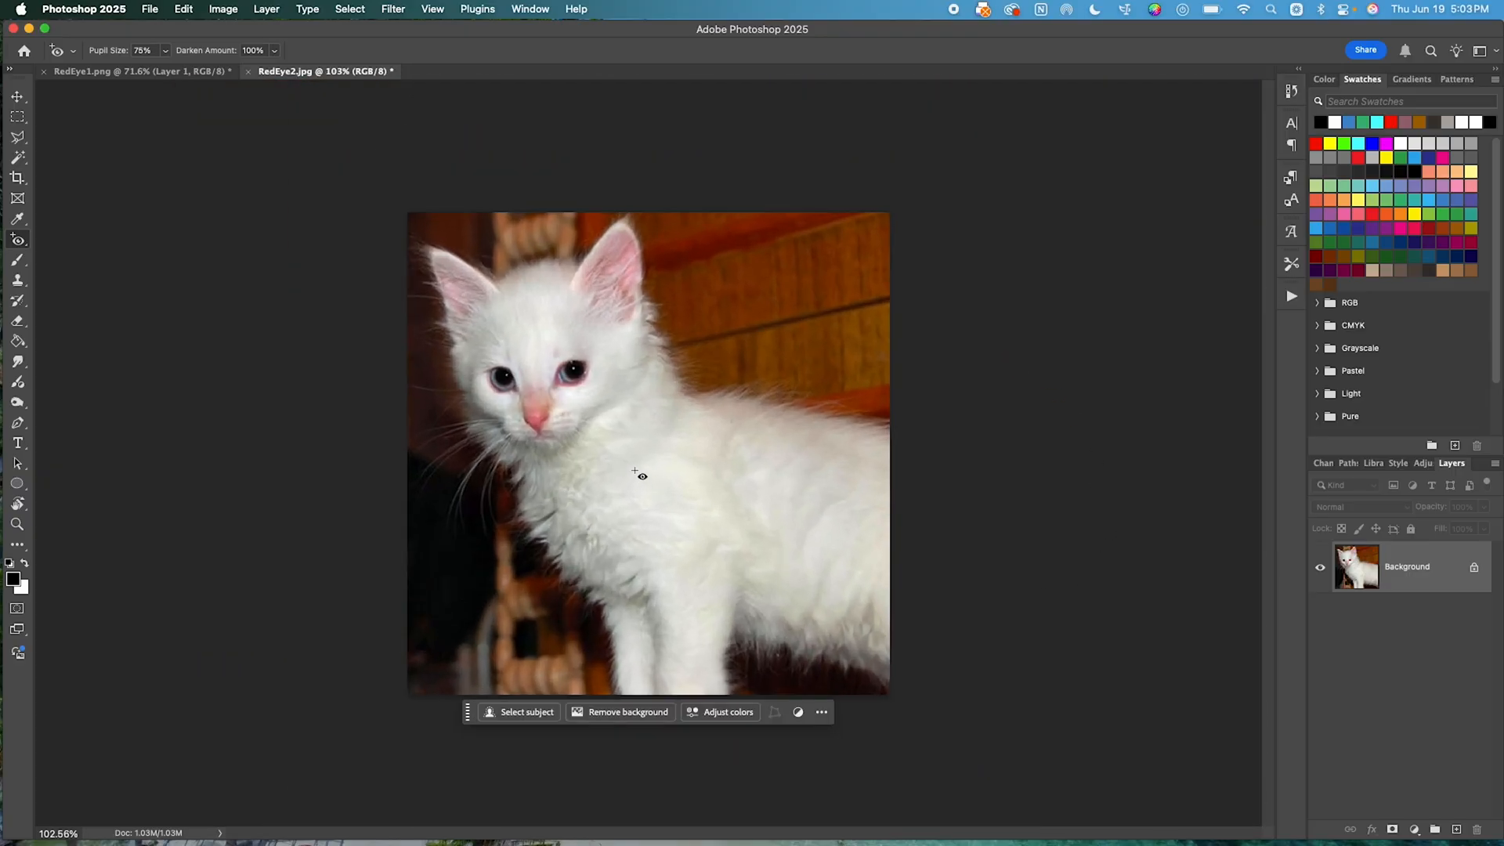